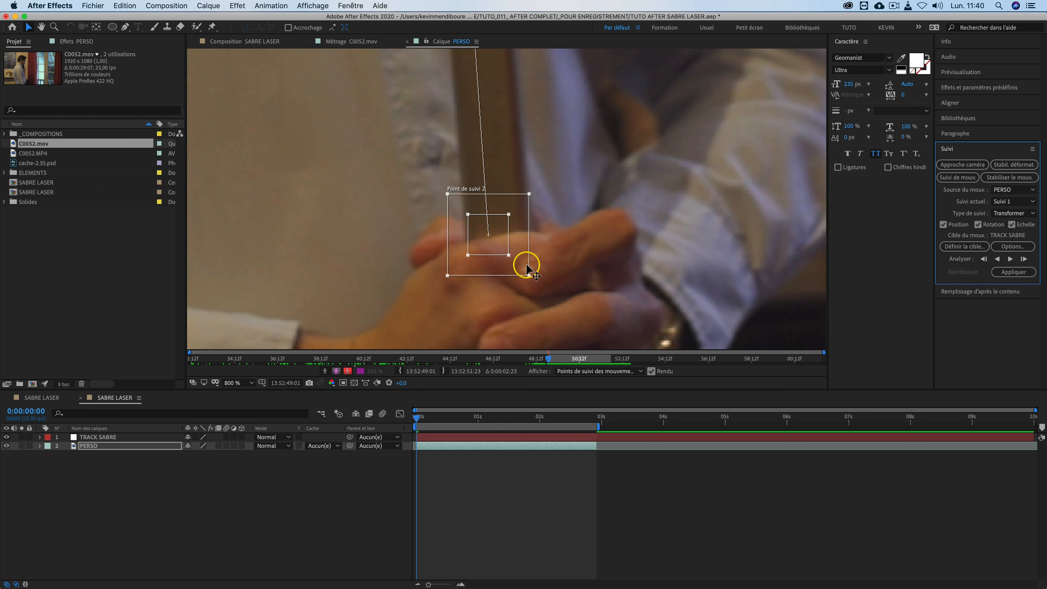
Track the stick forward with the second track point at its base above the hands and apply the motion to TRACK SABRE.
left_click_drag(521, 276, 526, 278)
left_click(1010, 259)
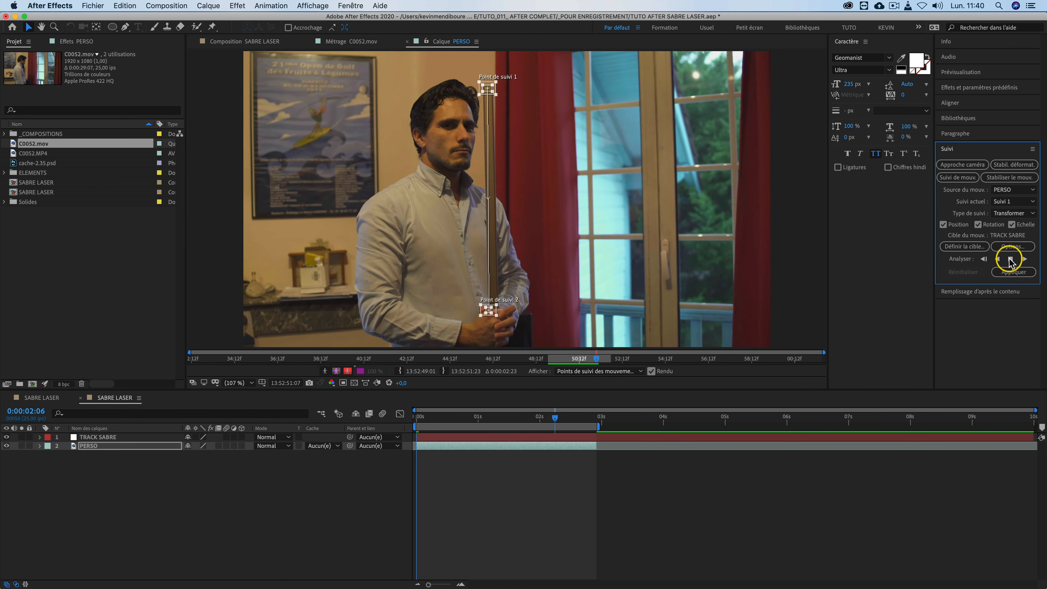
left_click(1016, 273)
left_click(816, 290)
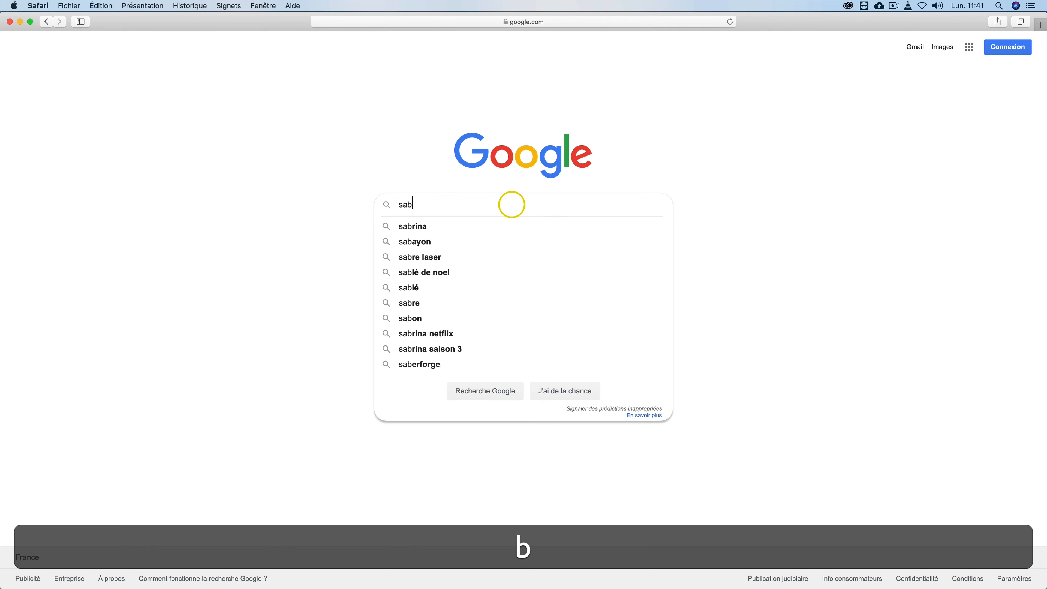
In Safari, enter saber as the Google search term for the plug-in.
type("er")
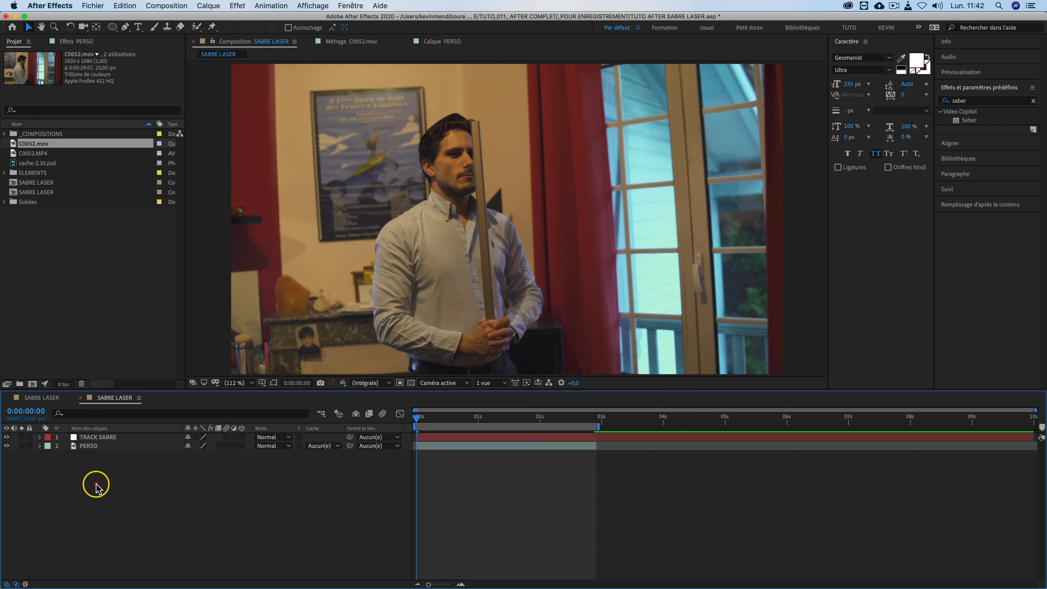
In After Effects, create a solid layer named SABER and apply the Video Copilot Saber effect to it.
right_click(98, 471)
mouse_move(119, 476)
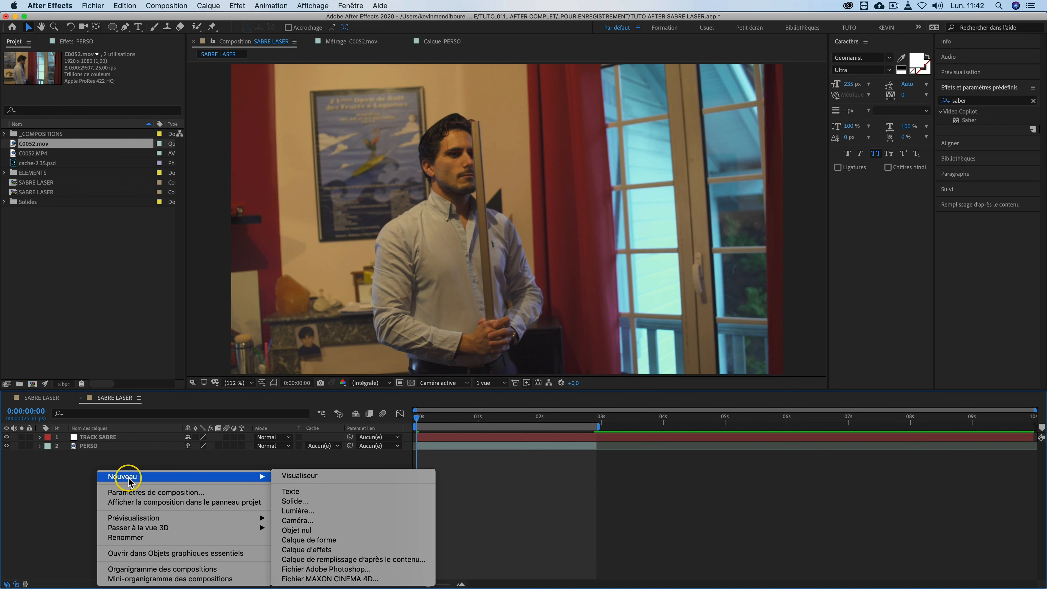
left_click(302, 502)
type("SABER")
key("Return")
left_click_drag(966, 120, 104, 441)
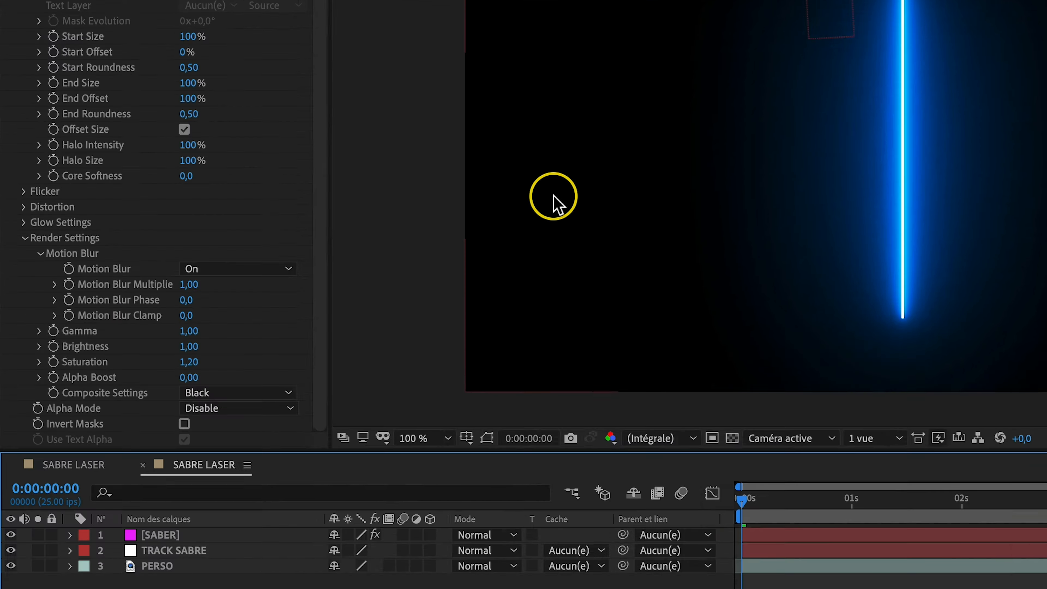
Set the Saber effect's Composite Settings to Transparent.
left_click(135, 357)
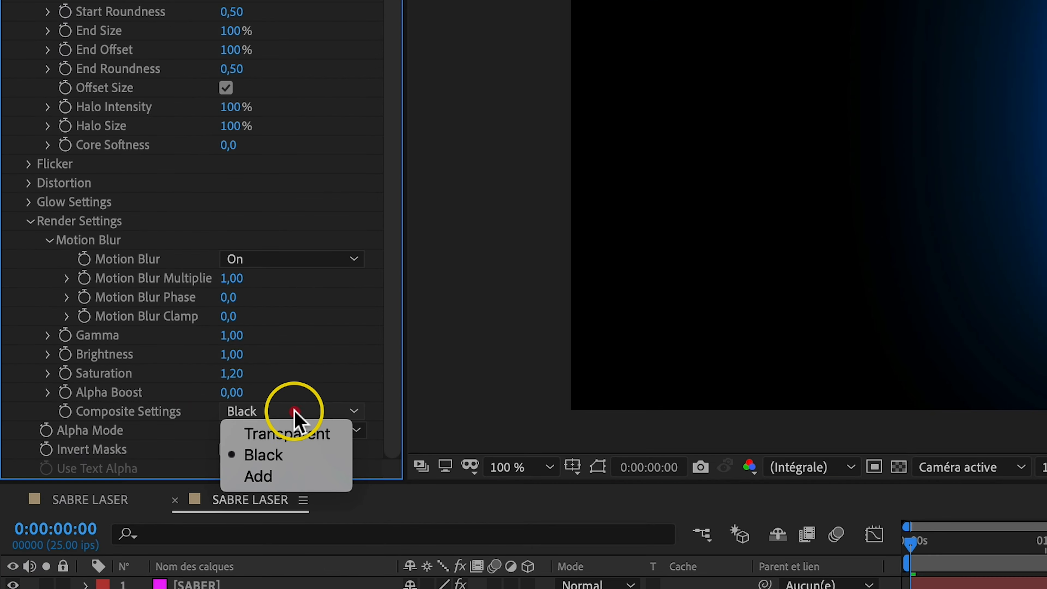
left_click(296, 434)
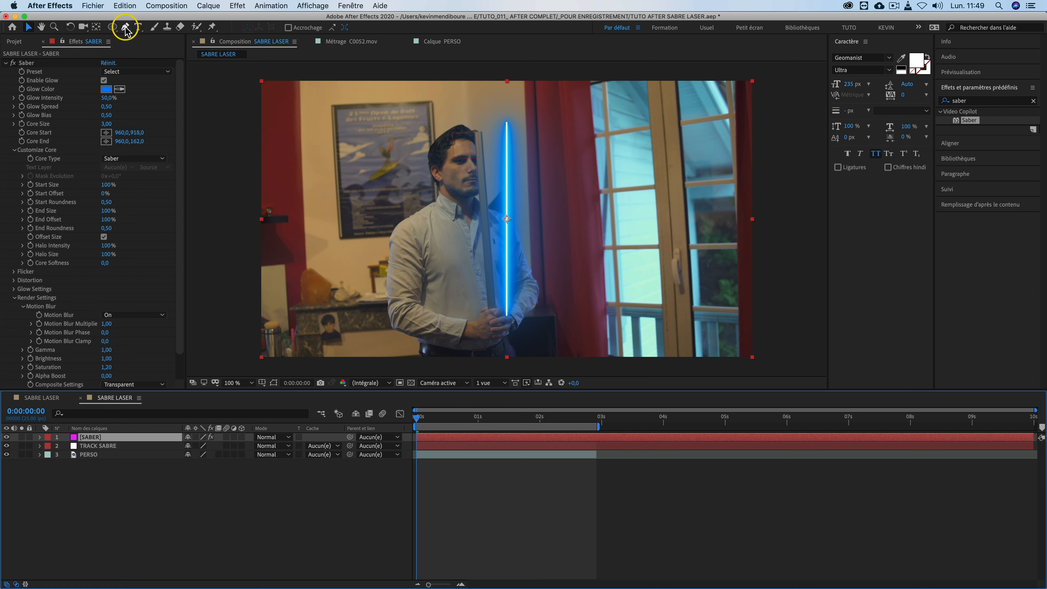
Draw a two-point mask path along the stick on the SABER layer and set the Core Type to Layer Masks.
left_click(126, 29)
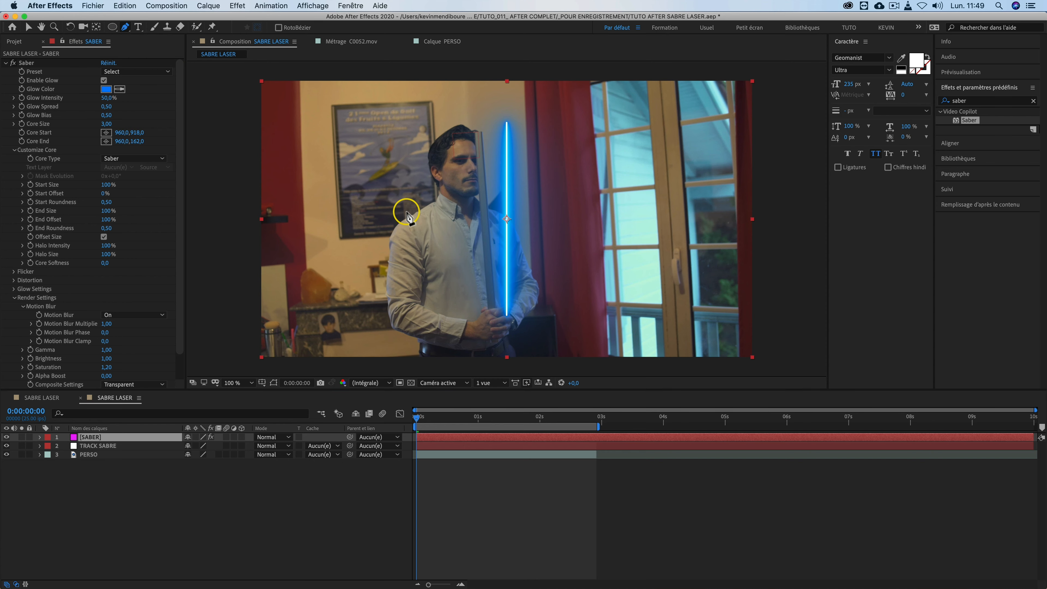
left_click(491, 305)
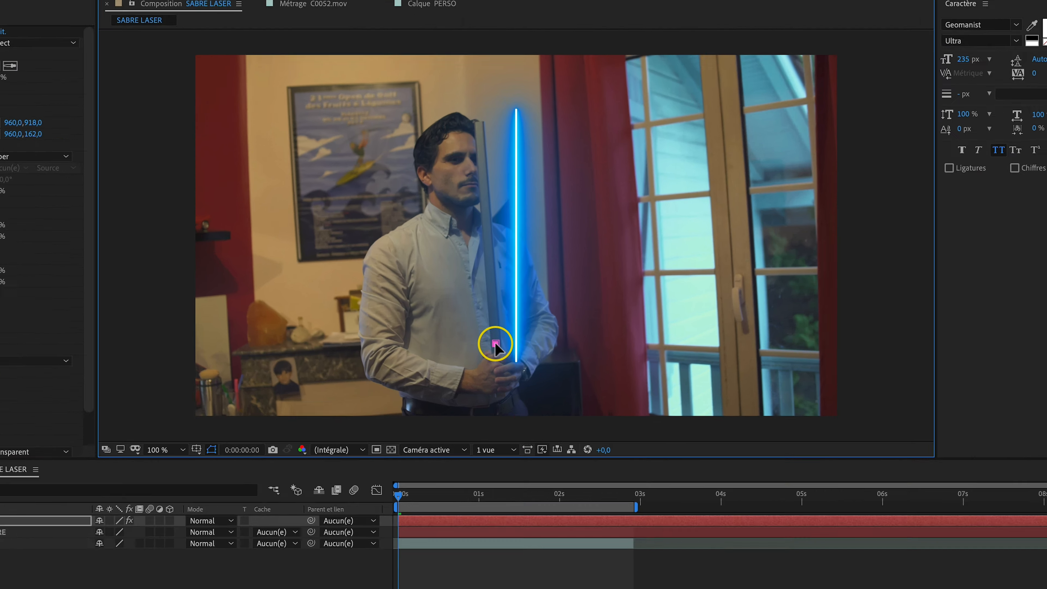
left_click(480, 77)
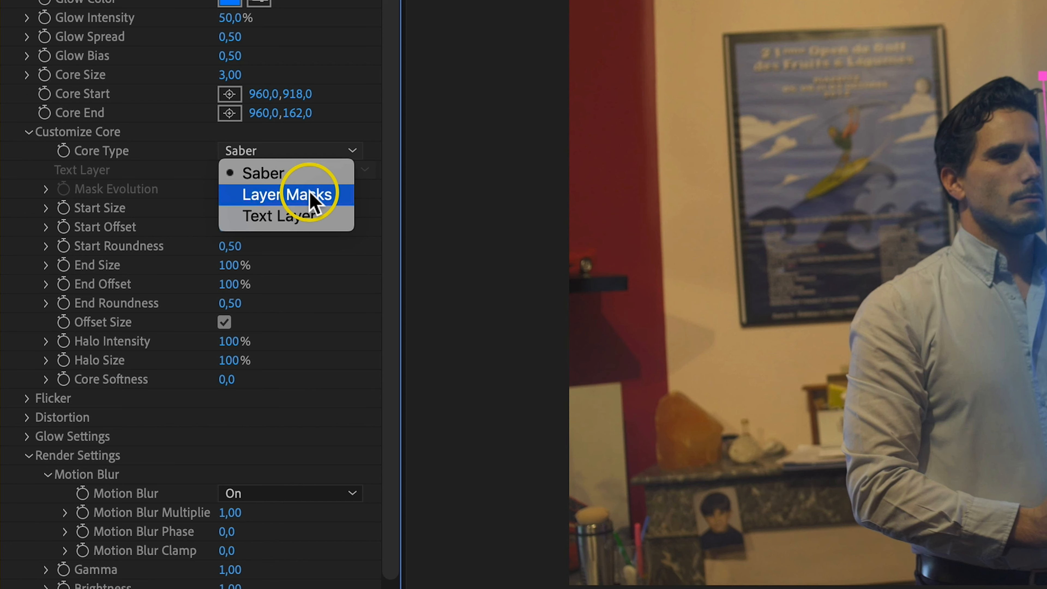
left_click(310, 196)
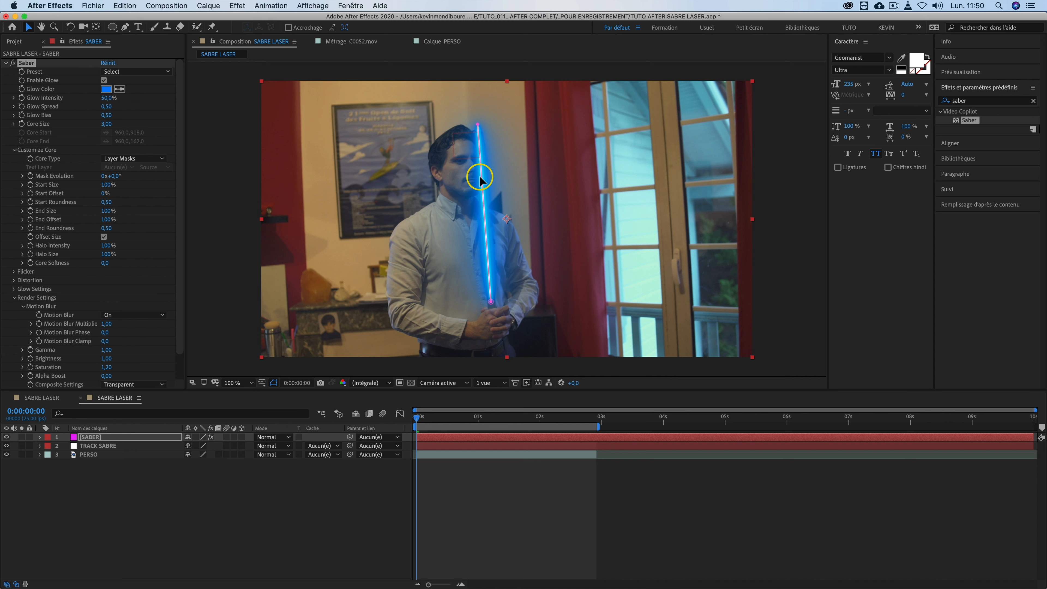
Try out several Saber presets on the blade, including Hard Core and Solar.
left_click(141, 72)
left_click(124, 140)
left_click(141, 71)
left_click(150, 72)
left_click(124, 315)
left_click(144, 71)
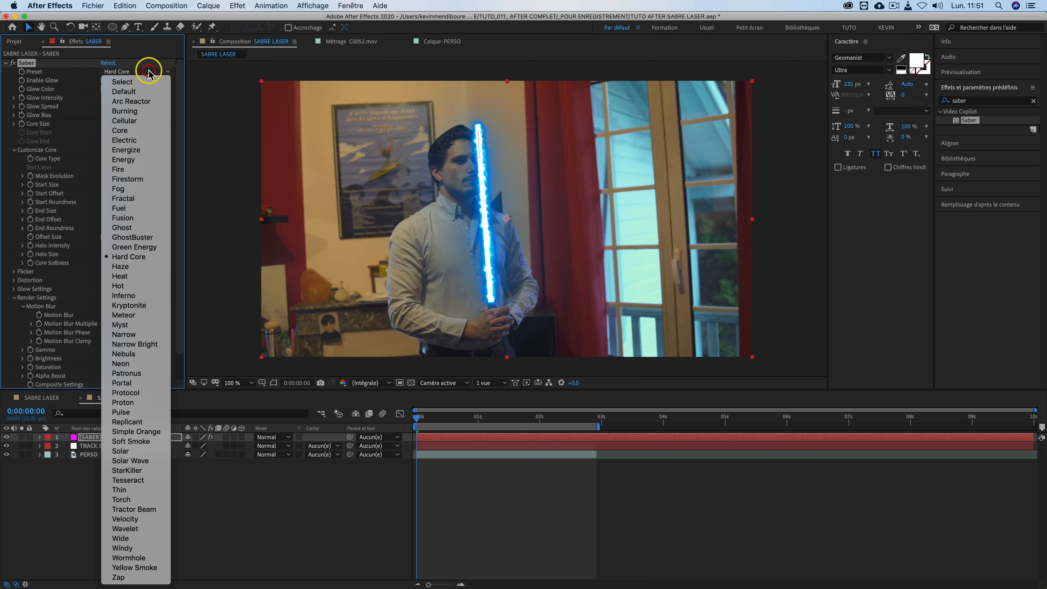
left_click(126, 393)
left_click(140, 72)
left_click(120, 450)
Apply the Neon preset to the blade and change its Glow Color to purple.
left_click(142, 72)
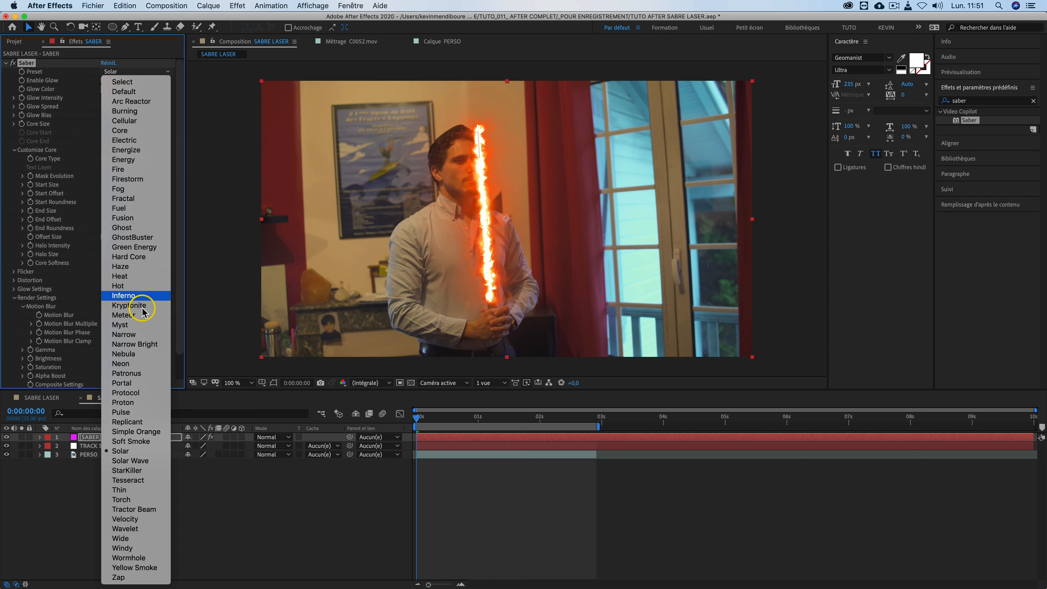
left_click(137, 365)
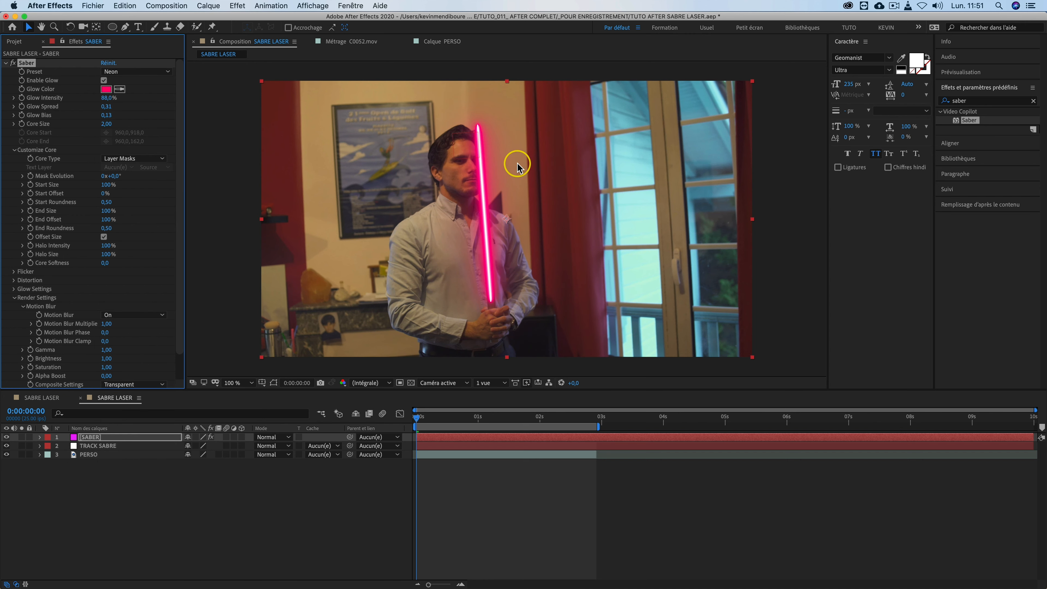
left_click(104, 90)
left_click_drag(155, 96, 155, 101)
left_click(233, 80)
Set the blade's Glow Intensity to 118%, Glow Spread to 0.17 and Glow Bias to 0.04.
left_click_drag(107, 97, 111, 96)
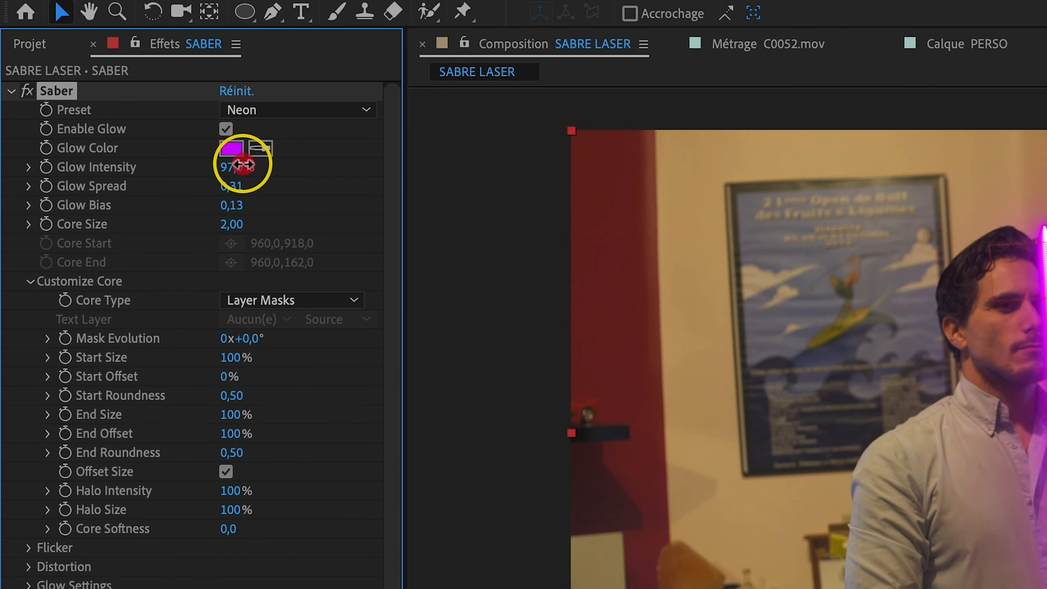
left_click_drag(243, 165, 305, 161)
left_click_drag(234, 186, 235, 185)
left_click_drag(241, 206, 232, 202)
left_click_drag(235, 221, 229, 219)
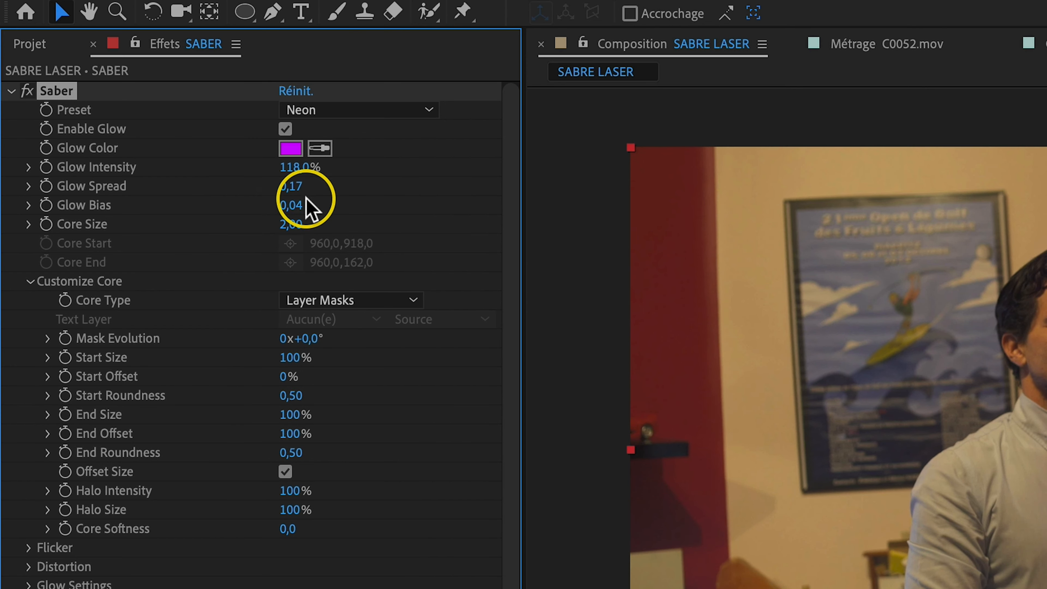
Set the Saber effect's Flicker Intensity to 20%.
scroll(507, 213, "down", 2)
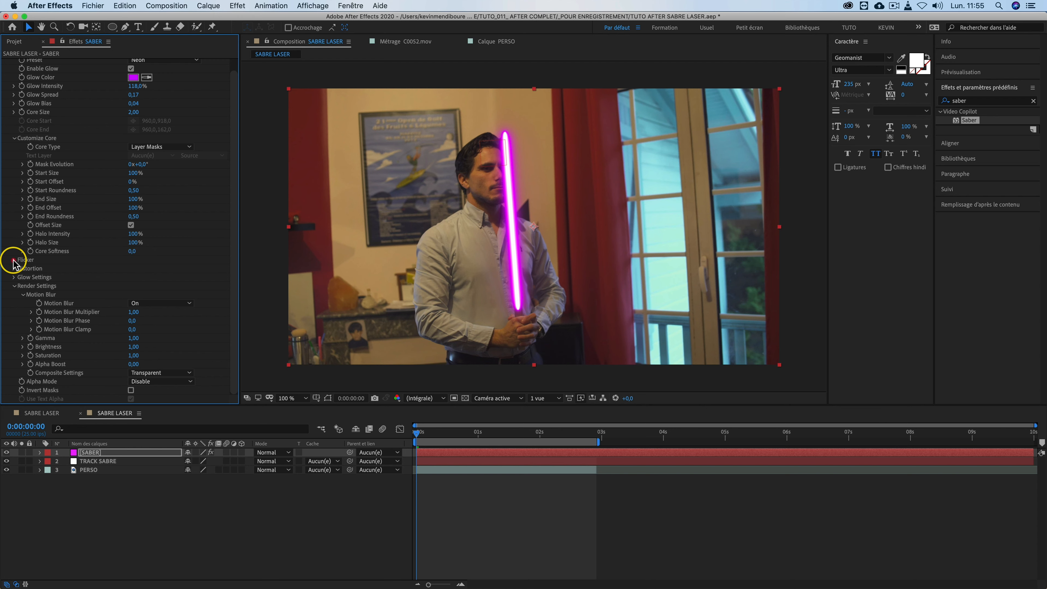
left_click(28, 534)
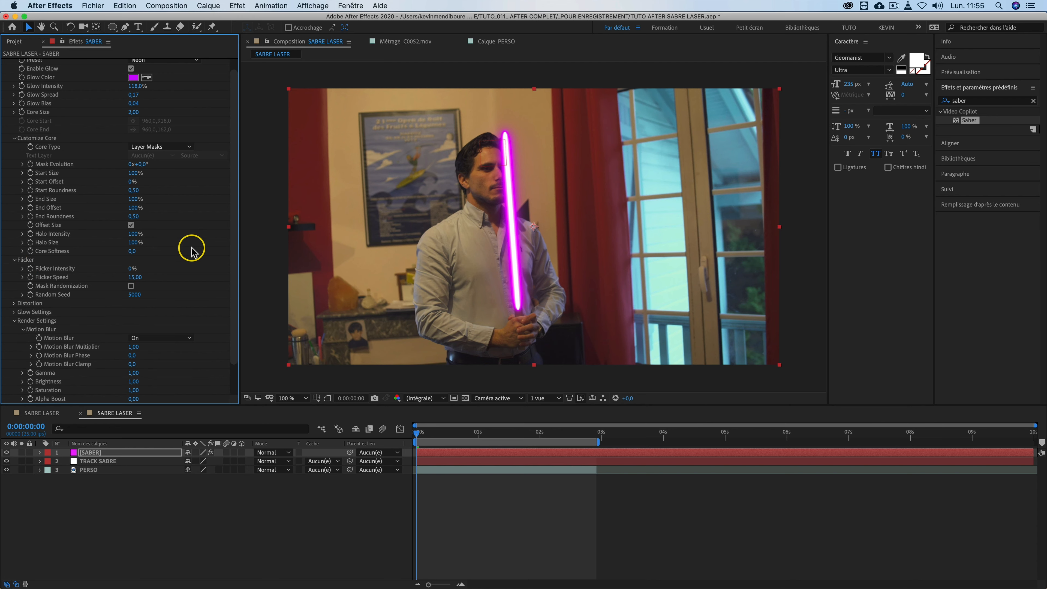
left_click(131, 280)
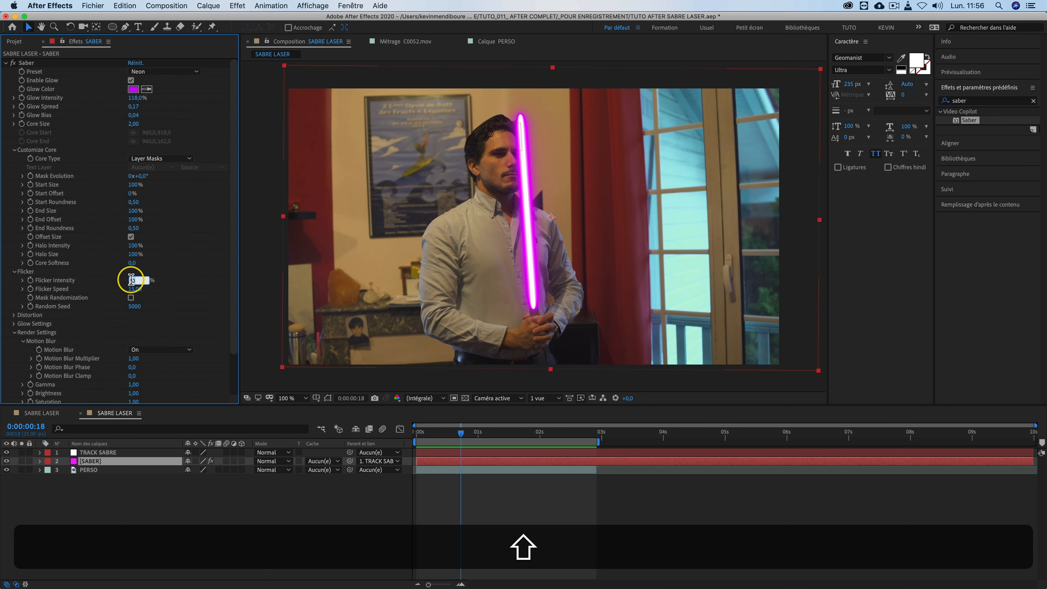
type("20")
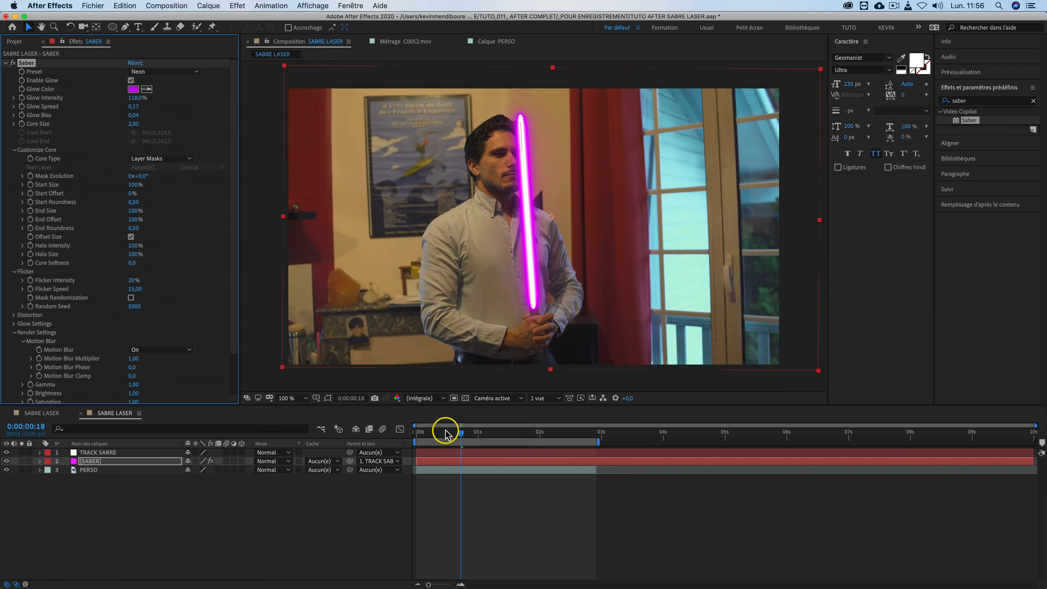
Play the composition from the start to check the blade's flicker.
left_click_drag(444, 433, 407, 434)
key("space")
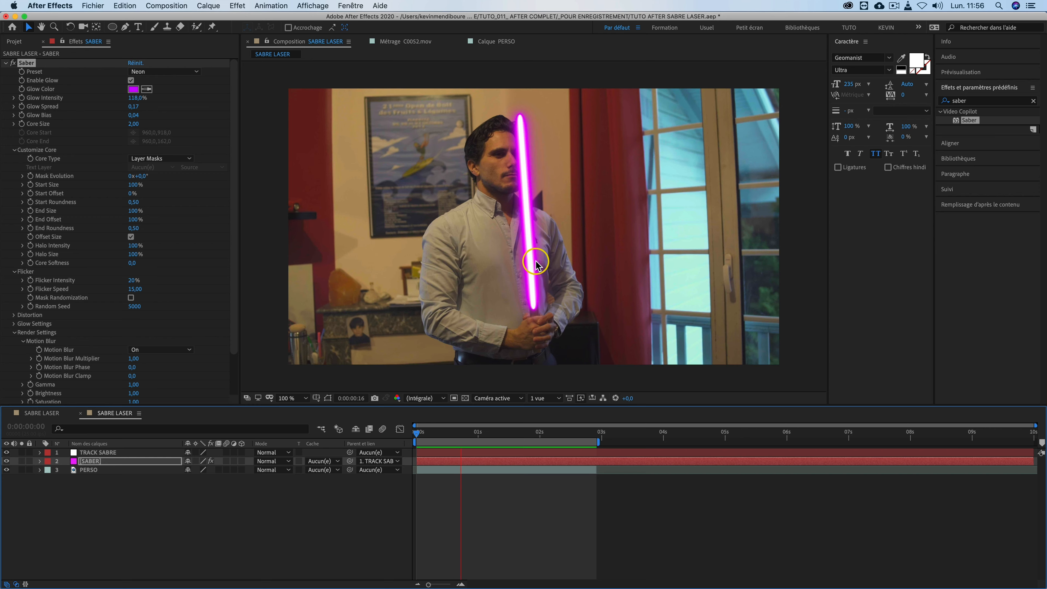
key("space")
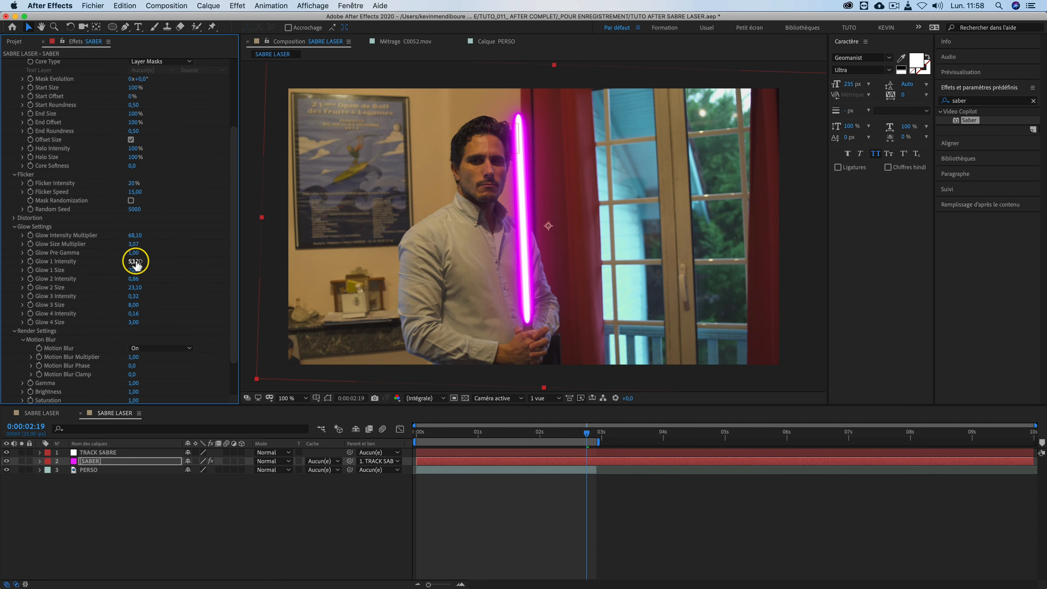
Raise the blade's Glow 1 Intensity to about 6.02 and review the glow at an earlier frame.
left_click_drag(136, 259, 140, 260)
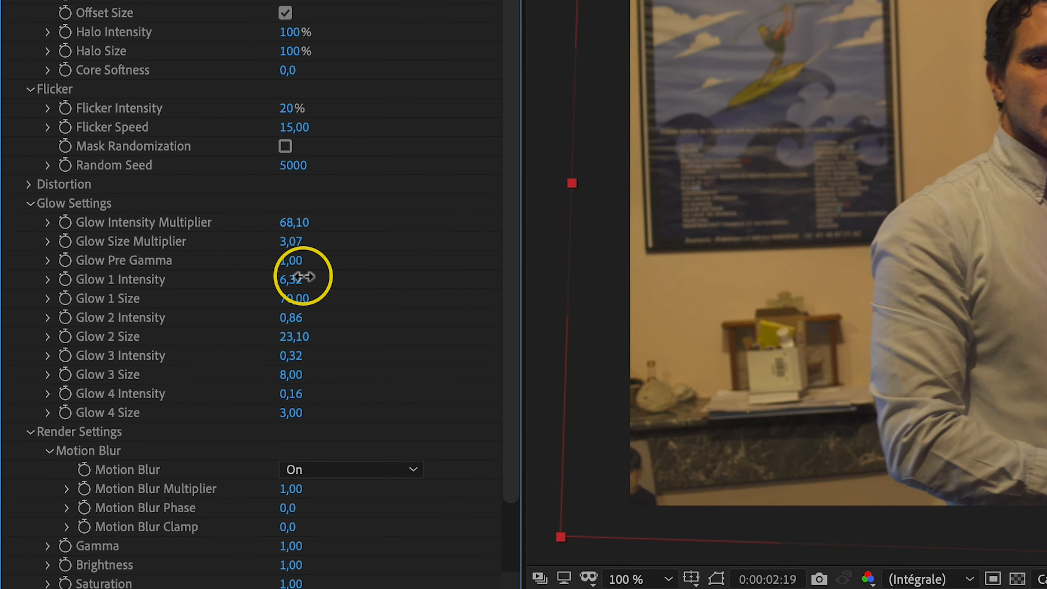
left_click_drag(586, 433, 431, 437)
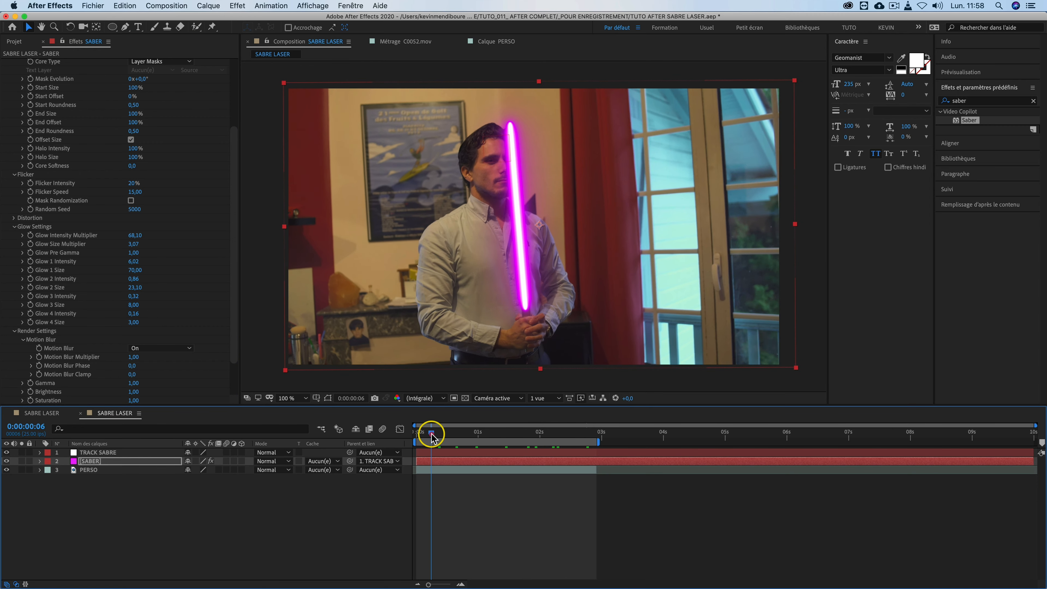
Parent the SABER layer to the TRACK SABRE null.
left_click(206, 519)
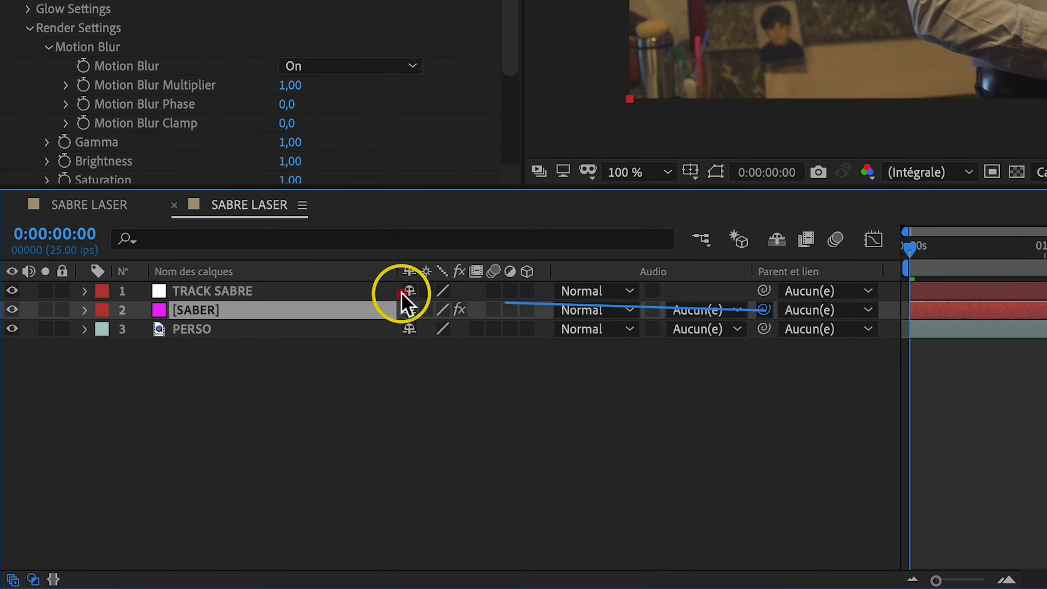
left_click_drag(405, 298, 202, 290)
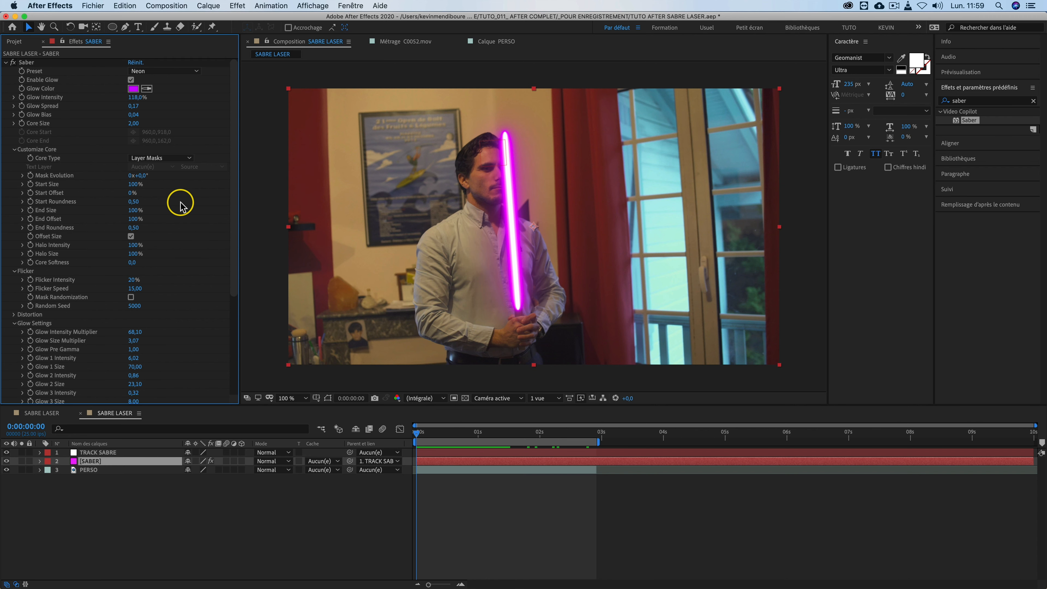
Turn on End Offset keyframing at the start and add a second keyframe with 100% at 0:00:00:10.
left_click_drag(132, 219, 106, 223)
key("super+z")
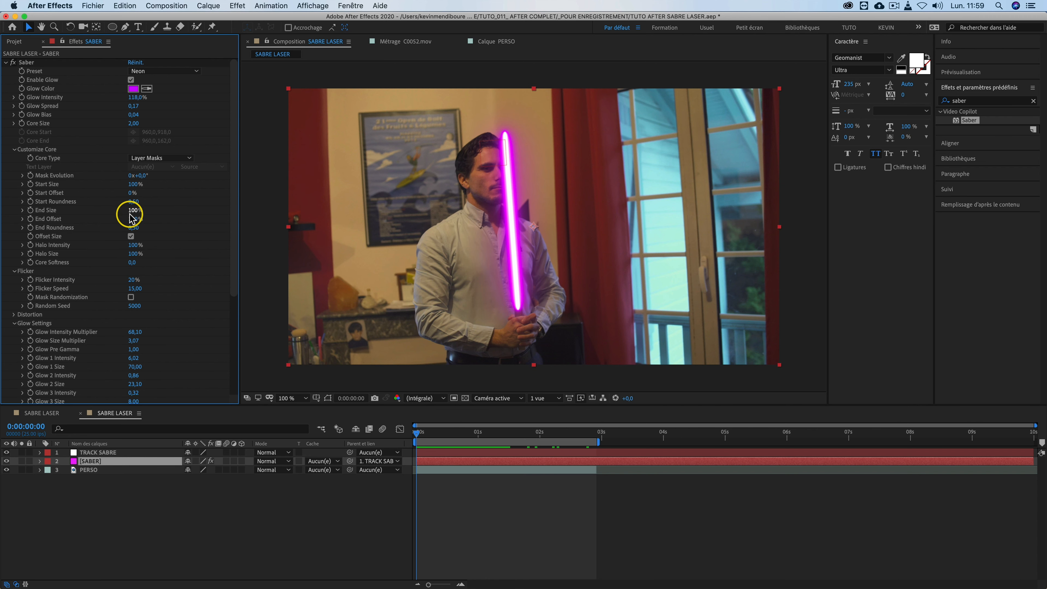
left_click(227, 358)
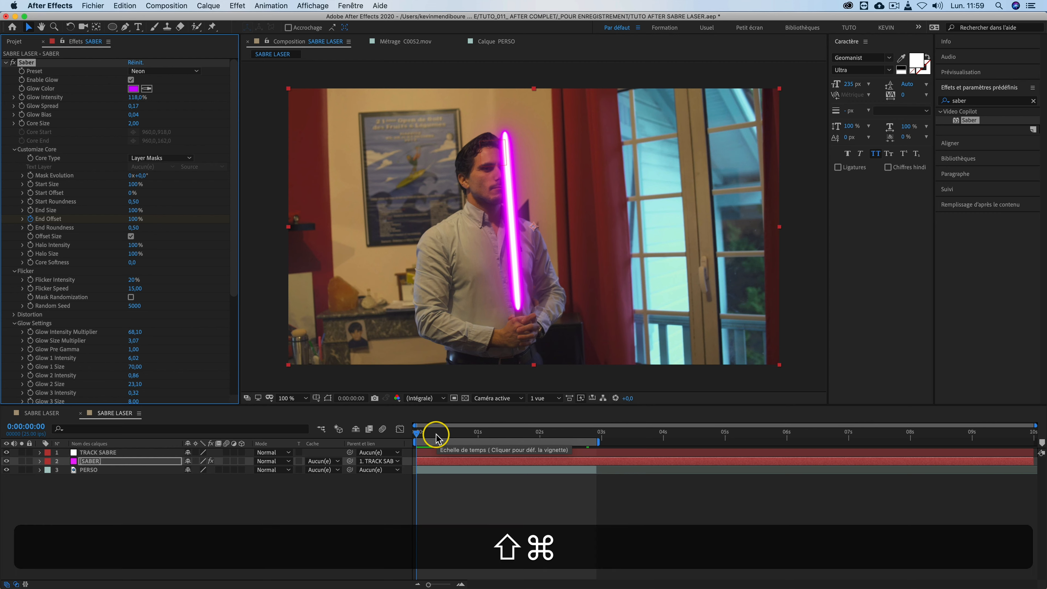
key("shift+super+Right")
left_click(94, 461)
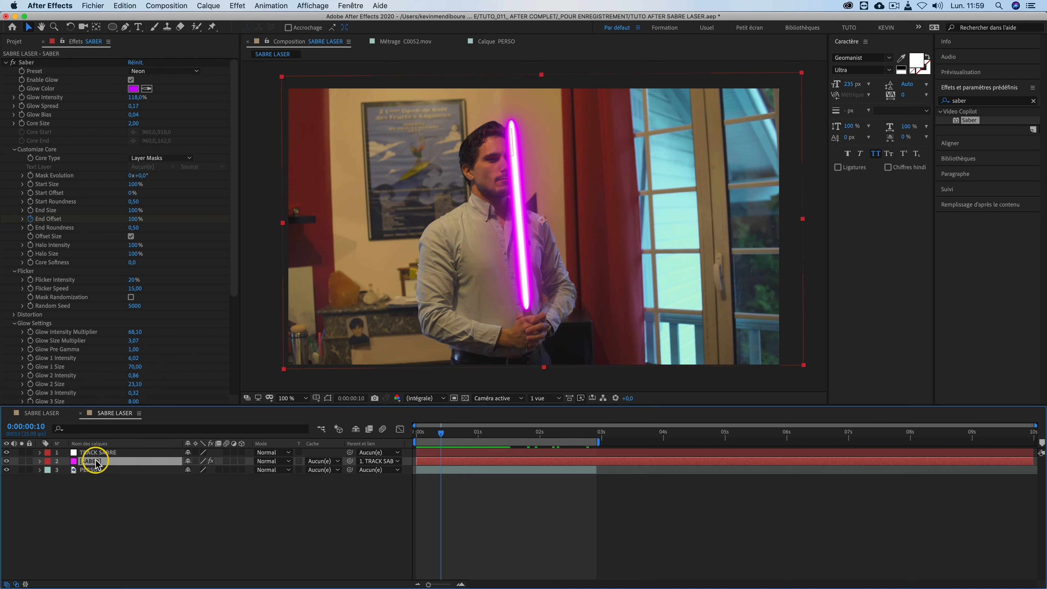
key("u")
left_click(14, 479)
Set the first End Offset keyframe to 0% and play back the blade's ignition.
left_click(6, 478)
left_click(189, 478)
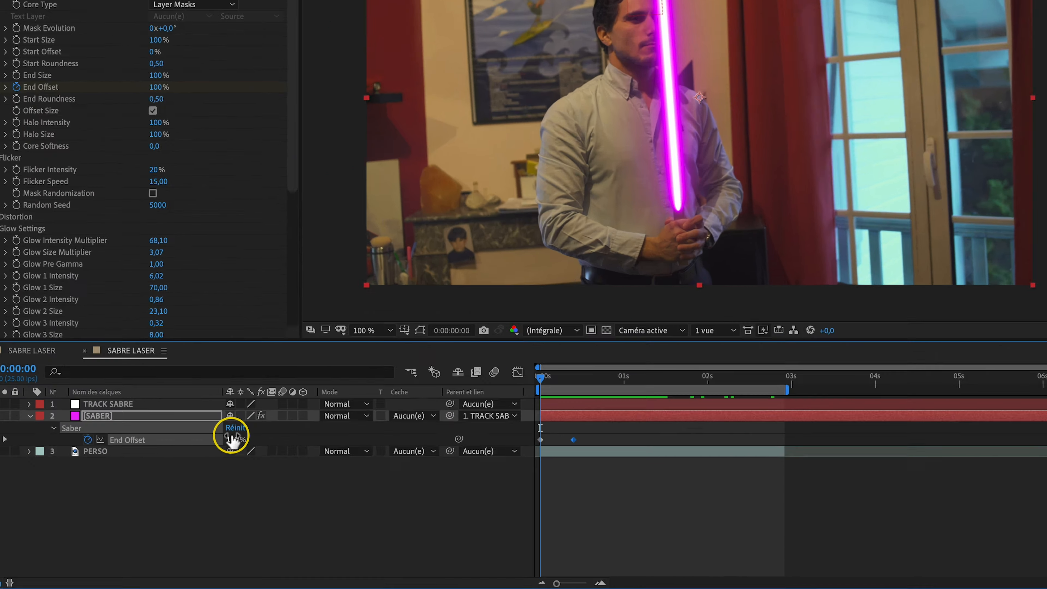
type("0")
key("Return")
key("shift+super+Right")
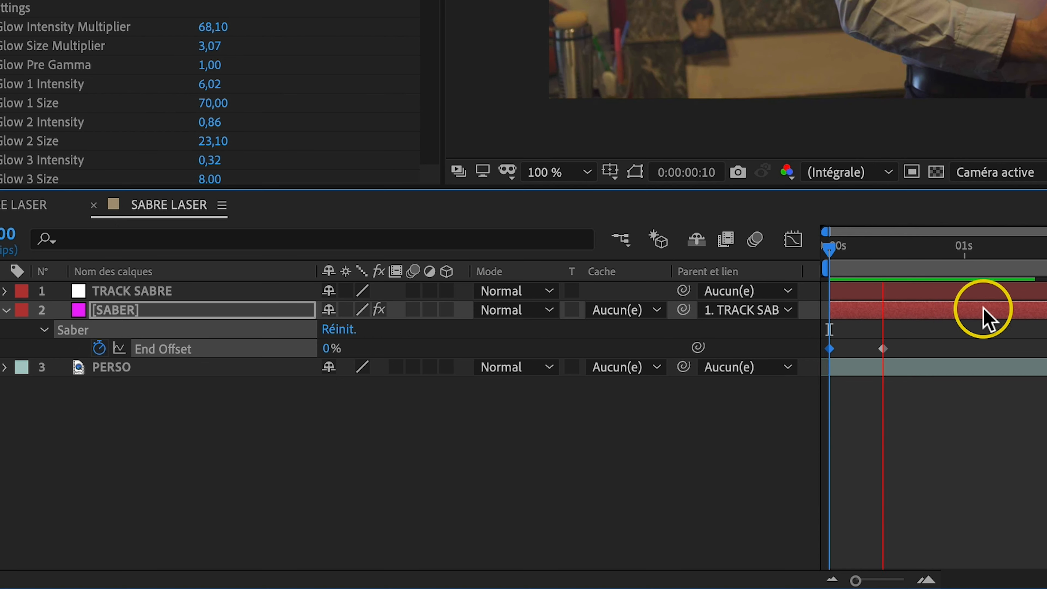
key("space")
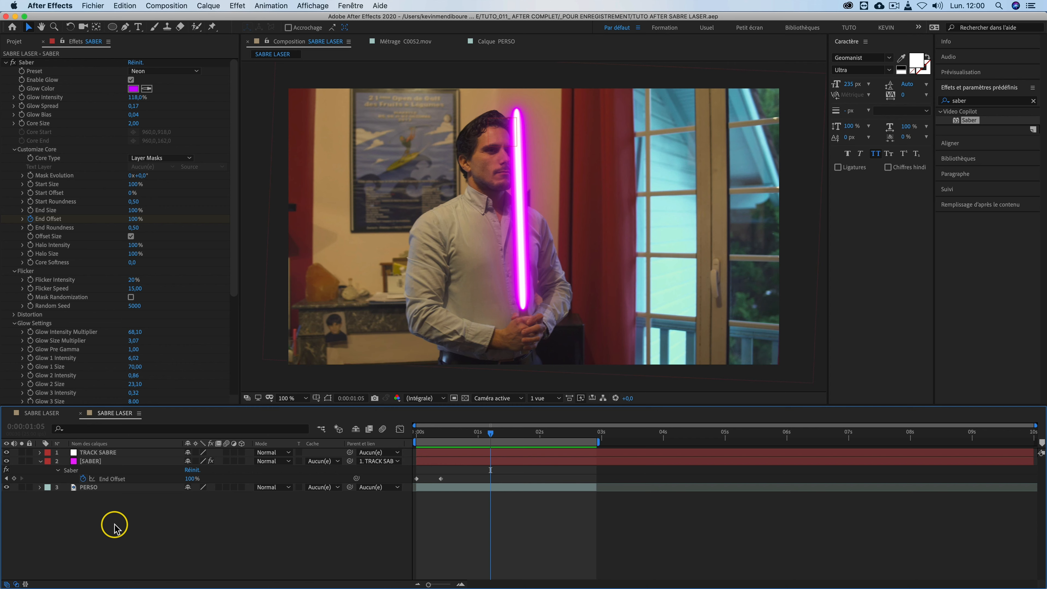
Create a new 1920 × 1080 px solid using the magenta colour sampled from the blade's glow.
right_click(104, 526)
mouse_move(130, 477)
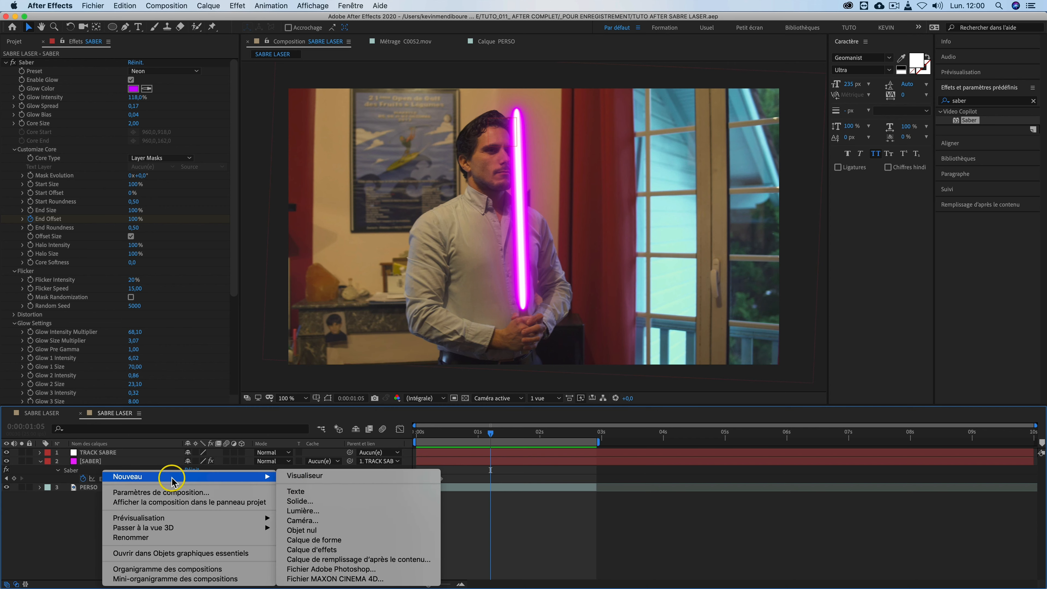
left_click(293, 502)
left_click(254, 342)
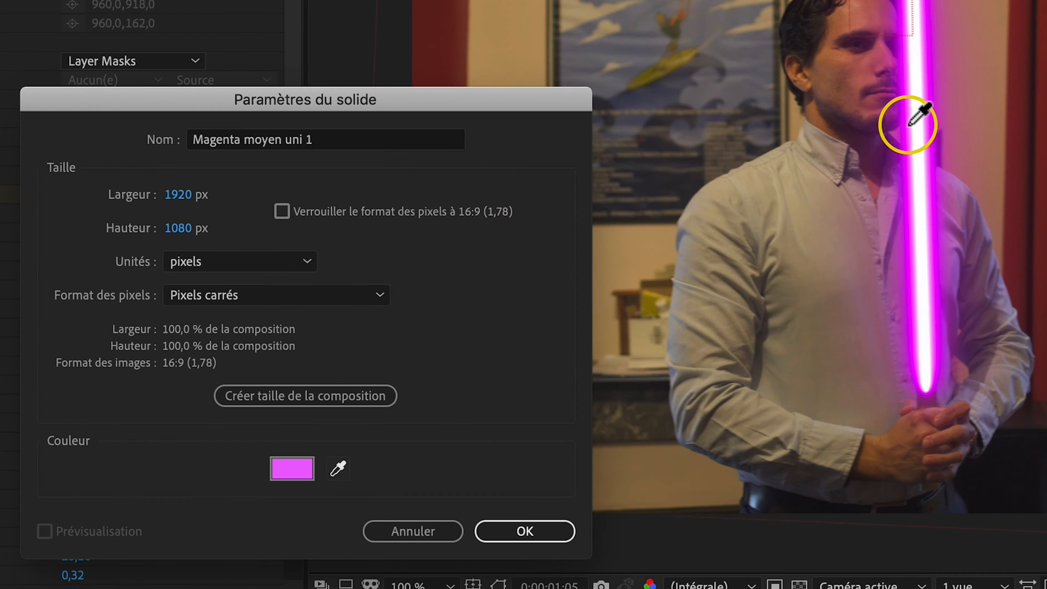
left_click(901, 123)
left_click(525, 530)
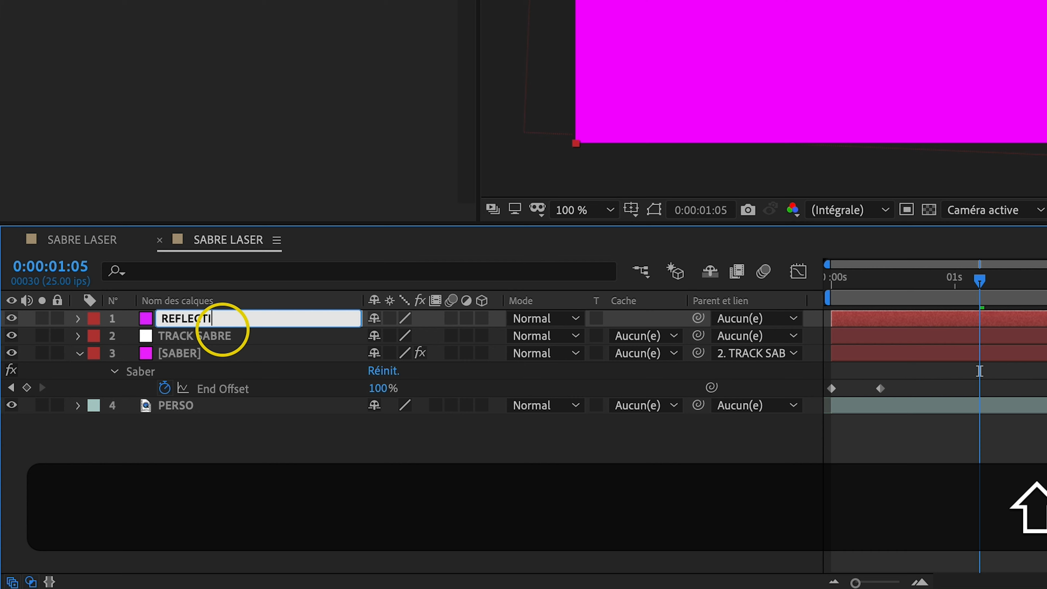
Name the magenta solid REFLECTION SABRE and draw a tall elliptical mask on it over the man's face and torso beside the blade.
type("ON")
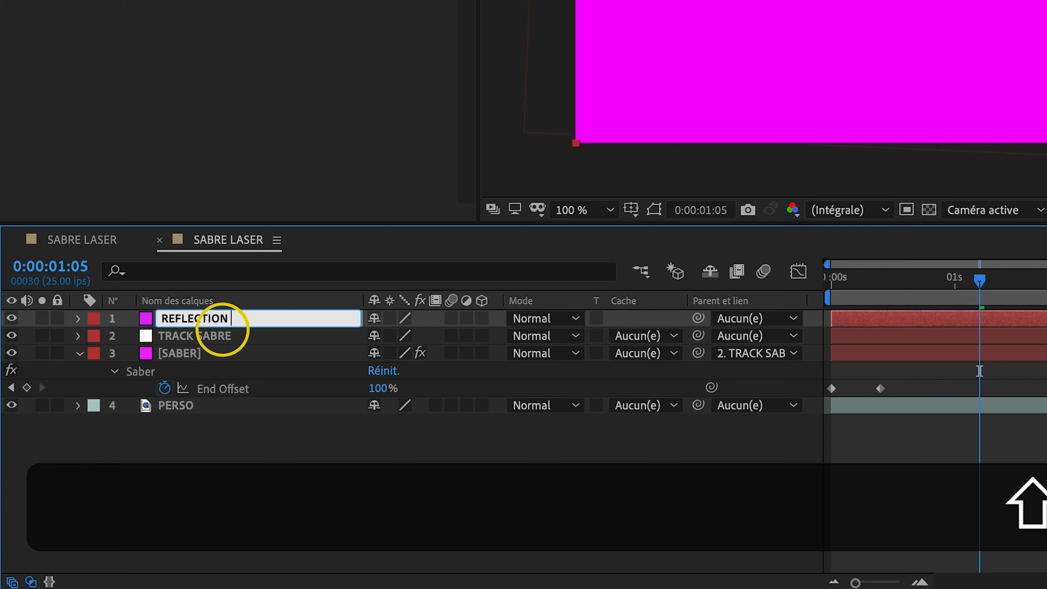
type(" SABRE")
left_click_drag(473, 119, 512, 308)
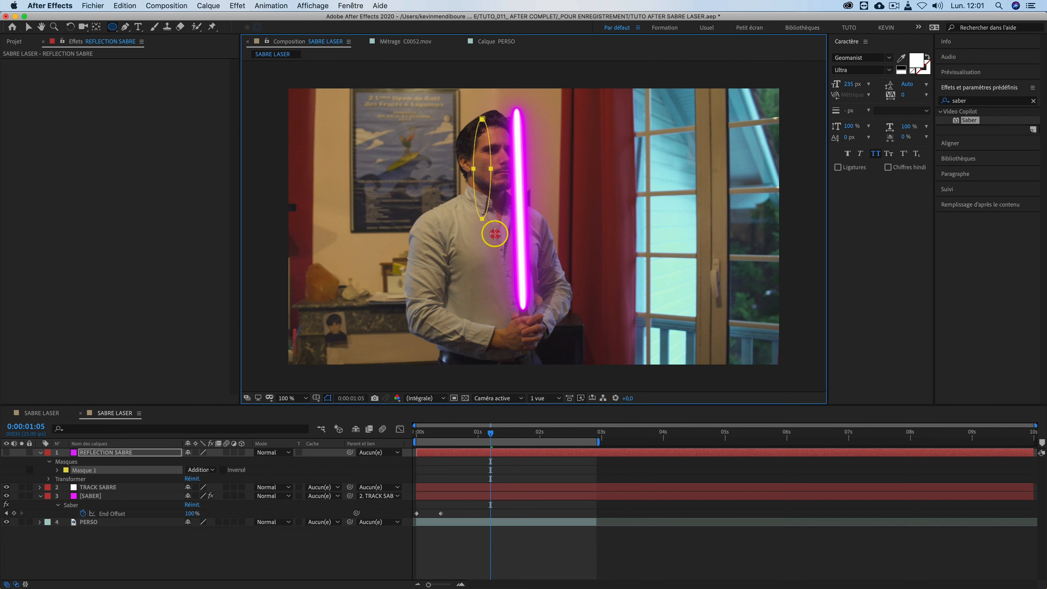
Set the blending mode of the REFLECTION SABRE layer to Lumière douce.
key("v")
left_click(272, 452)
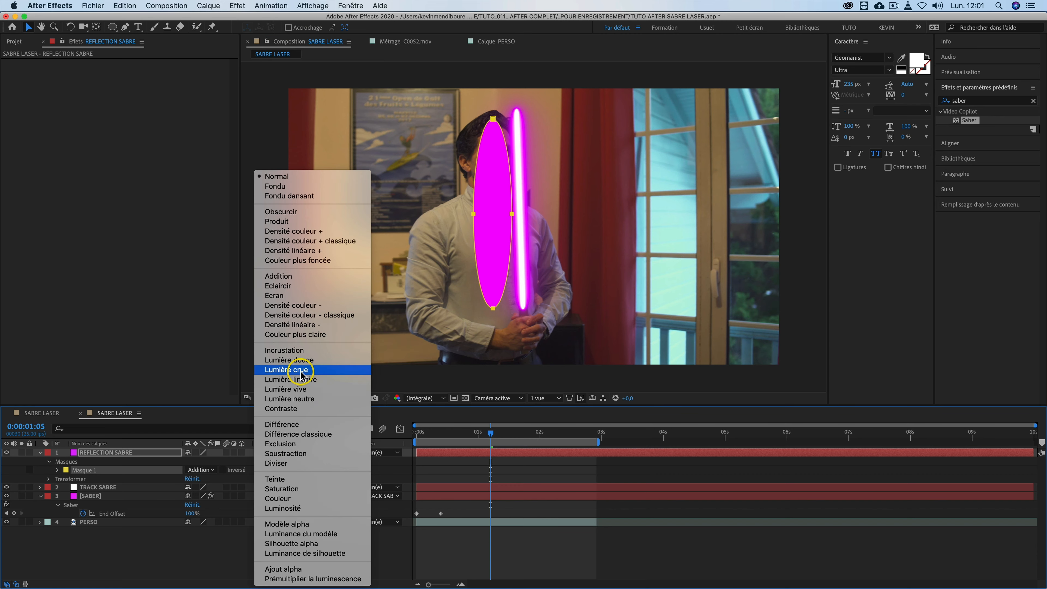
left_click(305, 360)
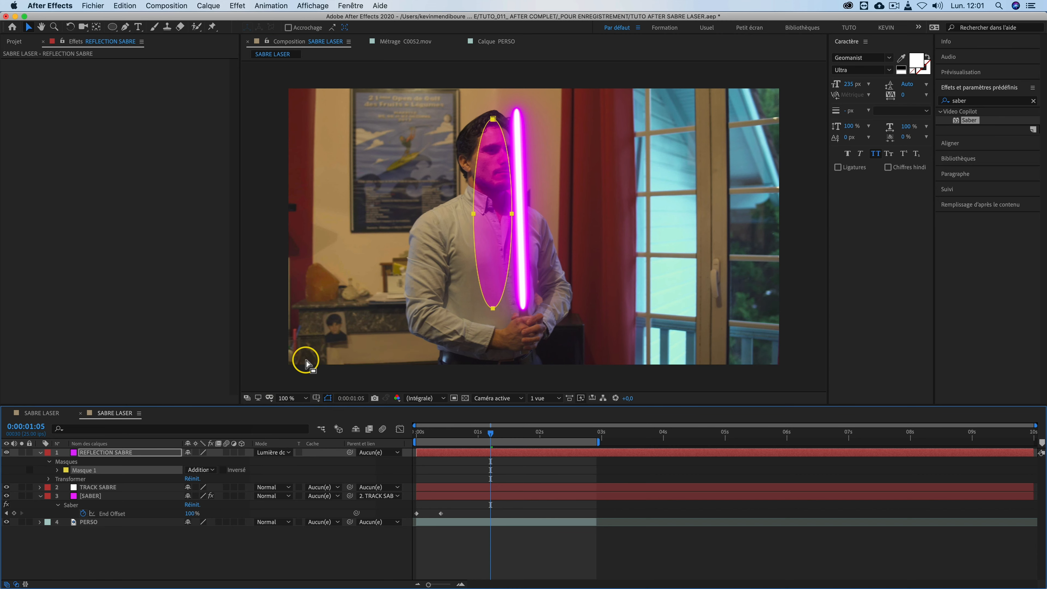
Feather the ellipse mask's edge on REFLECTION SABRE and parent the layer to the TRACK SABRE null.
left_click(57, 470)
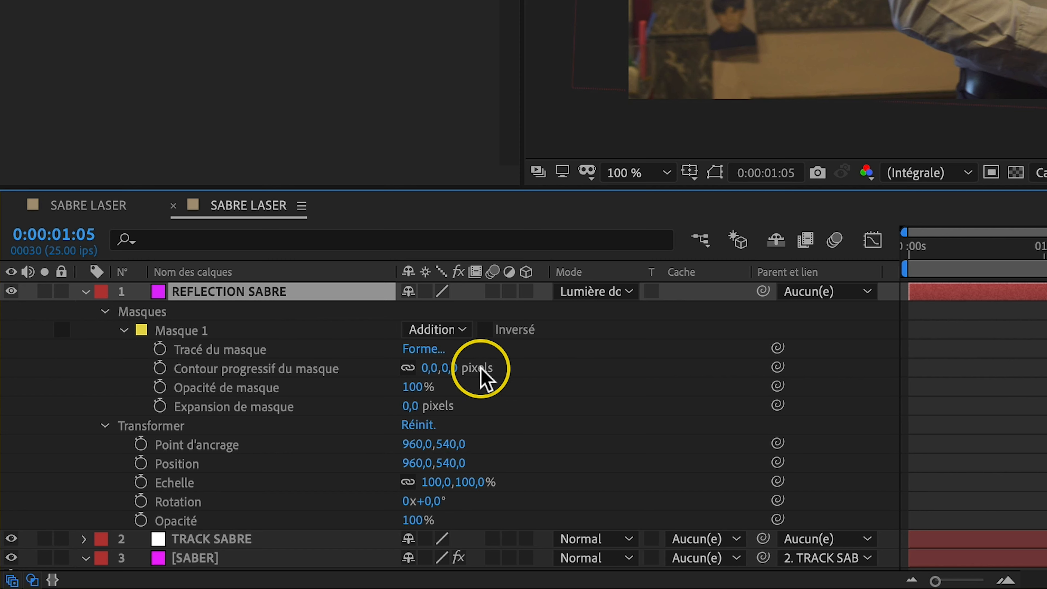
left_click_drag(439, 368, 435, 367)
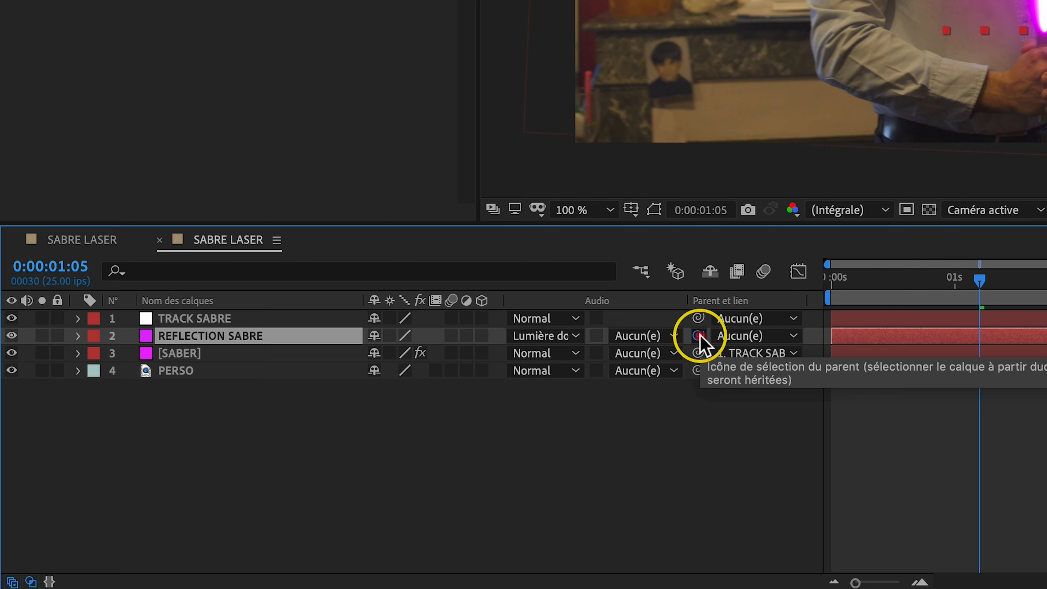
left_click_drag(697, 336, 227, 319)
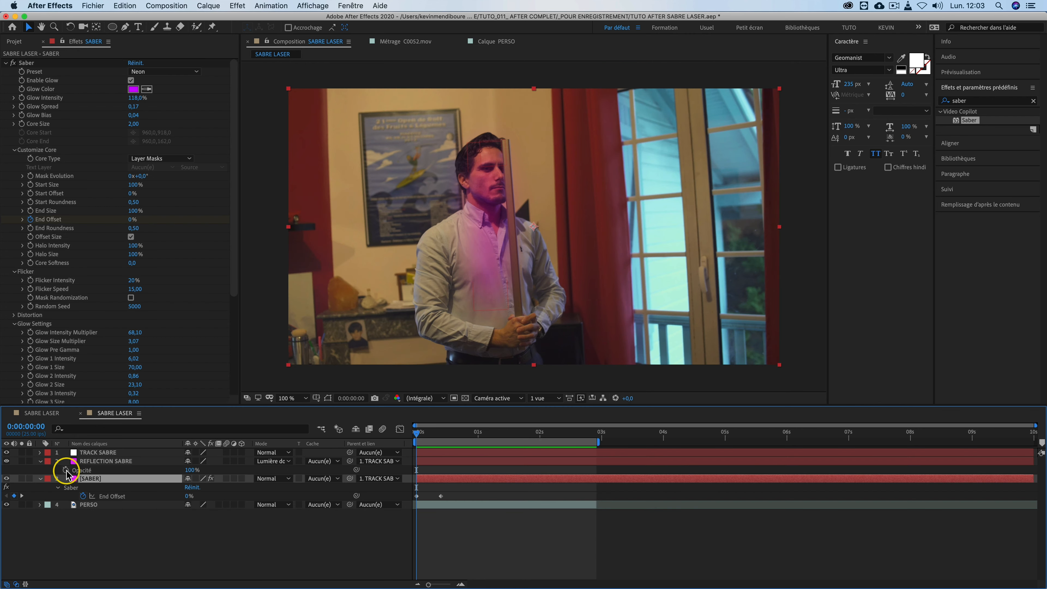
Keyframe REFLECTION SABRE's opacity from 0% at the start to 100% at the second End Offset keyframe and play back the result.
left_click(65, 470)
left_click_drag(191, 469, 103, 466)
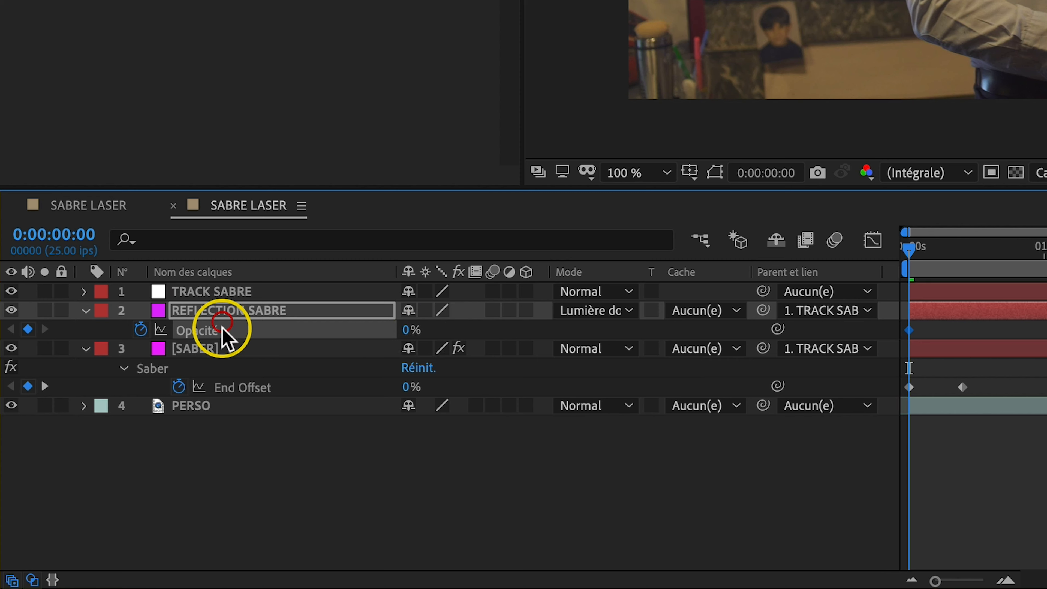
left_click(960, 248)
left_click_drag(406, 330, 611, 328)
left_click_drag(945, 244, 878, 248)
left_click(1043, 430)
key("space")
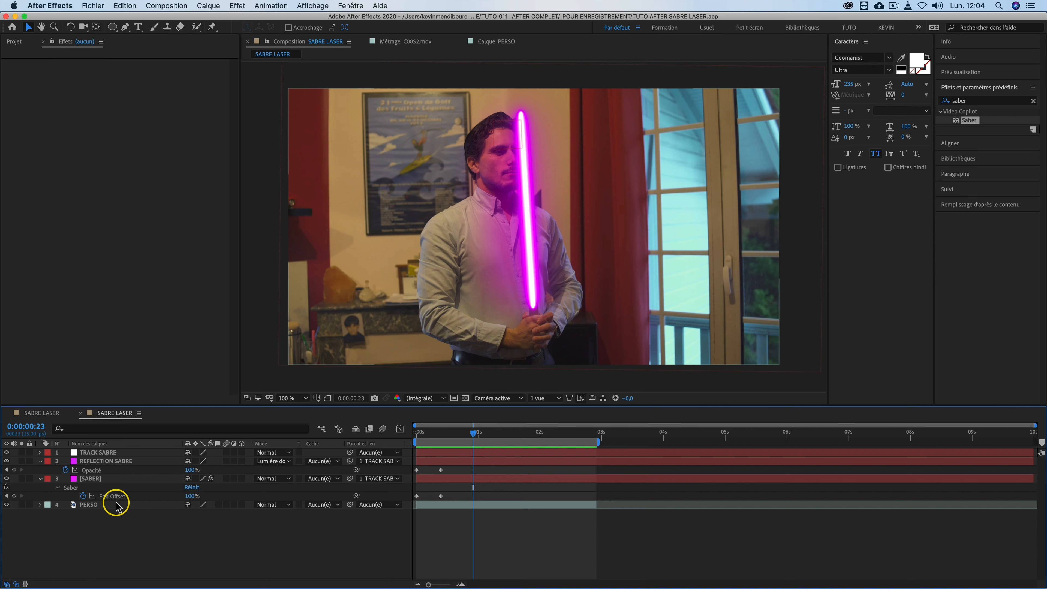
Apply the Courbes effect to the PERSO layer and slightly adjust its individual colour channel curves, finishing with Bleu.
left_click(97, 505)
left_click(237, 6)
mouse_move(313, 122)
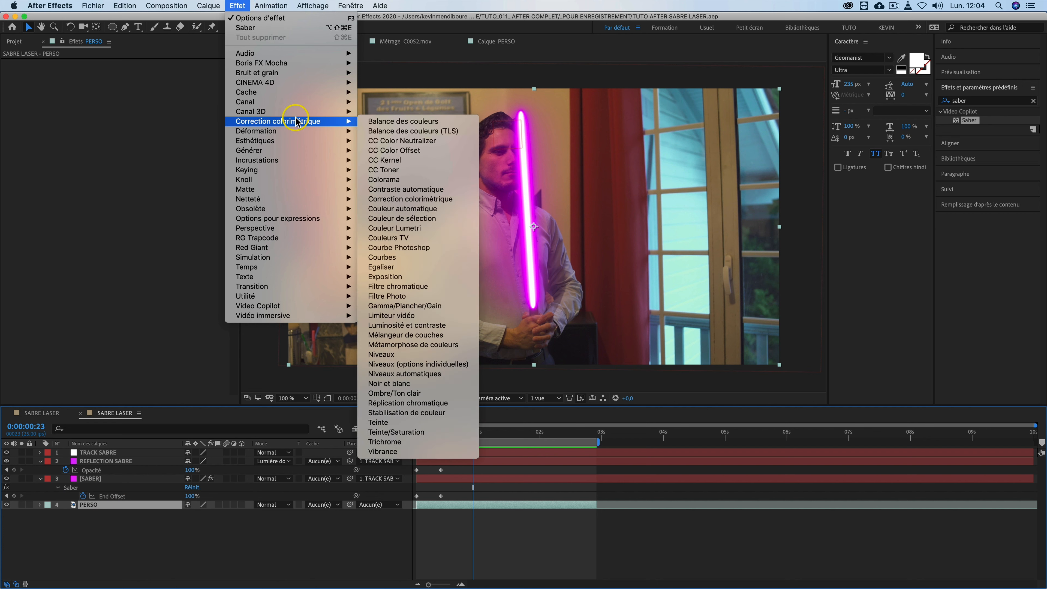
left_click(412, 236)
left_click_drag(58, 194, 58, 204)
left_click(160, 72)
left_click(142, 82)
left_click(86, 168)
left_click(161, 73)
left_click(144, 92)
left_click_drag(84, 167, 82, 166)
Add Niveaux to PERSO with input black 20, input white 252, gamma 1.06, output black 3 and output white 249.
left_click(237, 5)
mouse_move(297, 121)
left_click(384, 324)
left_click_drag(30, 324, 42, 324)
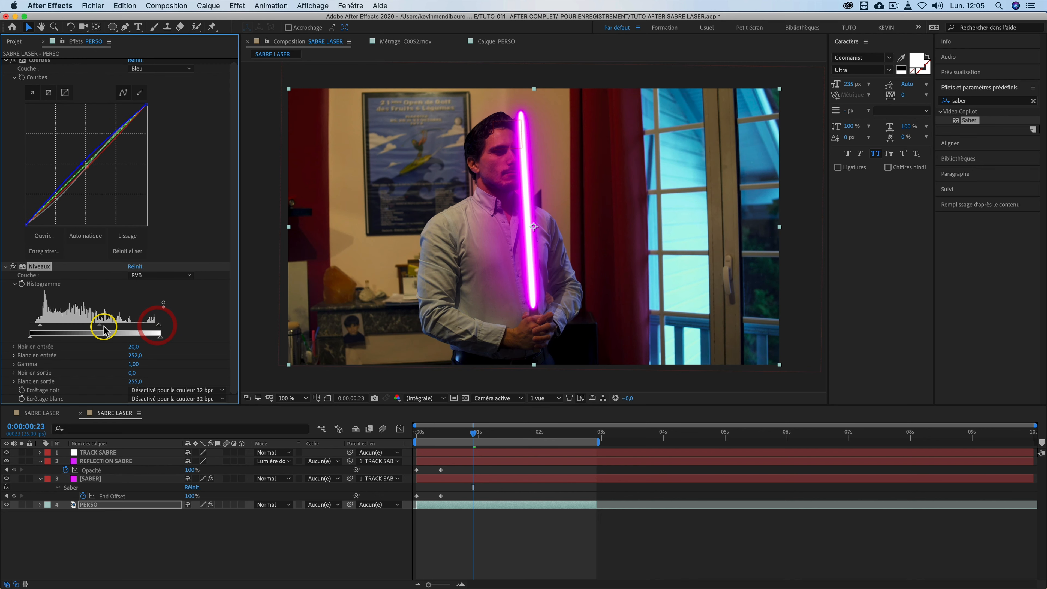
left_click_drag(160, 336, 157, 336)
Lower PERSO's global saturation to -29 with Teinte/Saturation and set contrast to 26 with Luminosité et contraste.
left_click(236, 6)
mouse_move(273, 121)
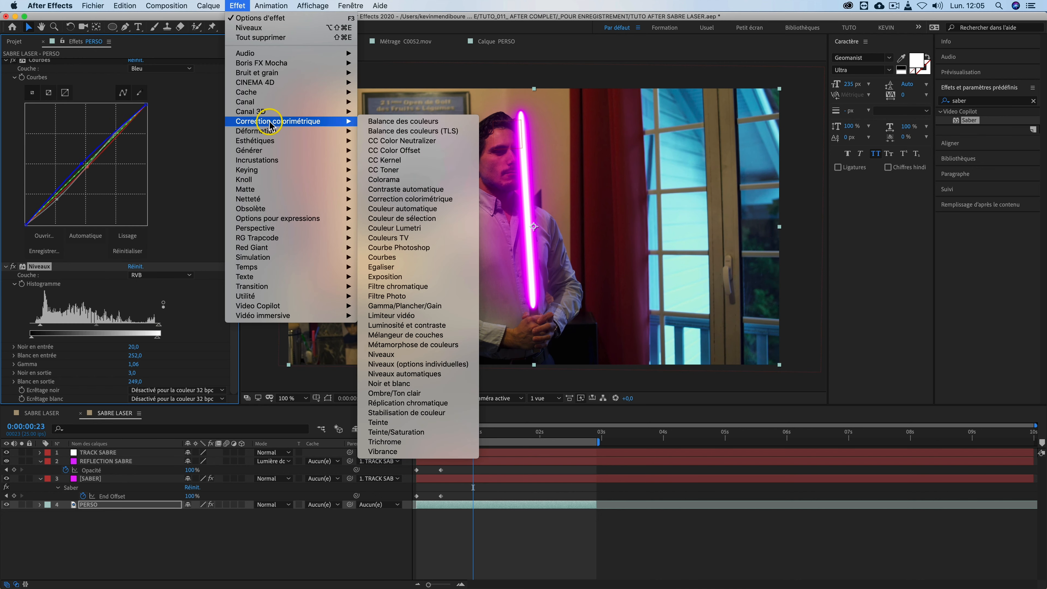
left_click(396, 432)
left_click_drag(124, 342, 96, 342)
left_click(236, 6)
left_click(407, 325)
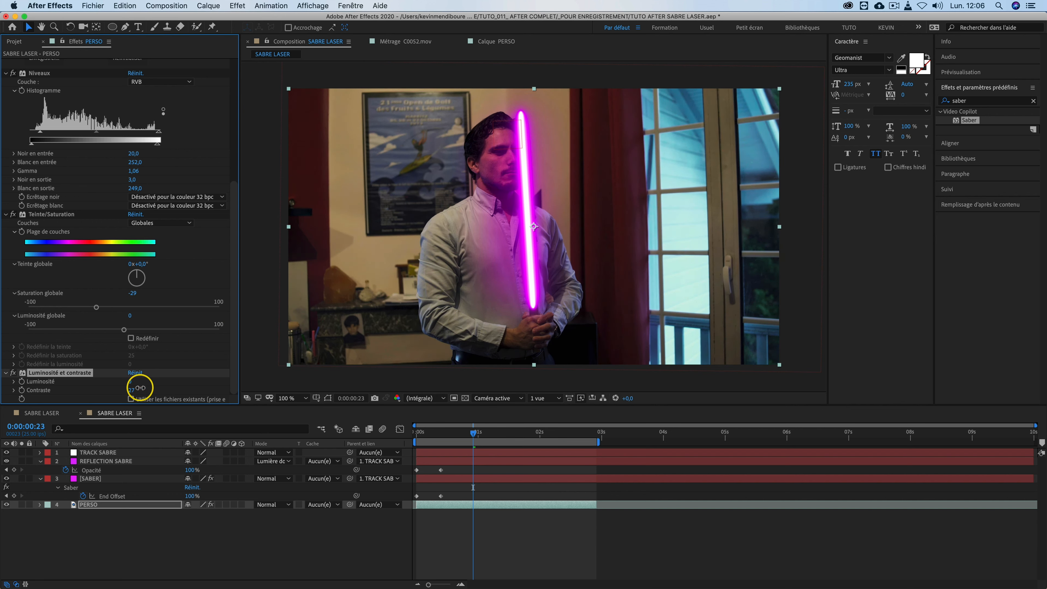
Apply Filtre Photo to PERSO using Filtre refroidissant (80) with a density of 48%.
left_click(237, 5)
mouse_move(277, 121)
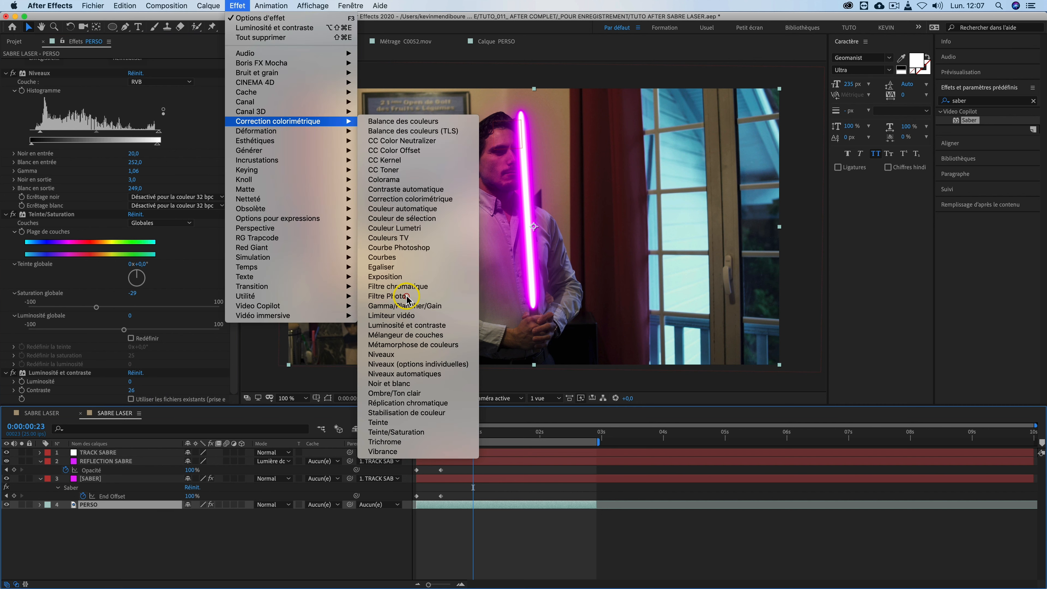
left_click(407, 296)
left_click(180, 373)
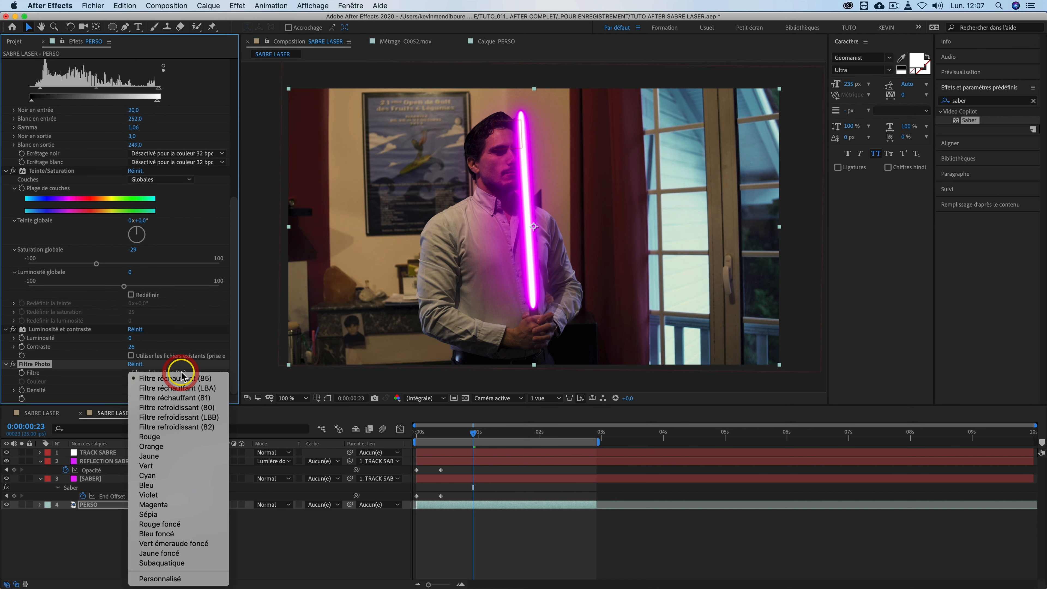
left_click(200, 405)
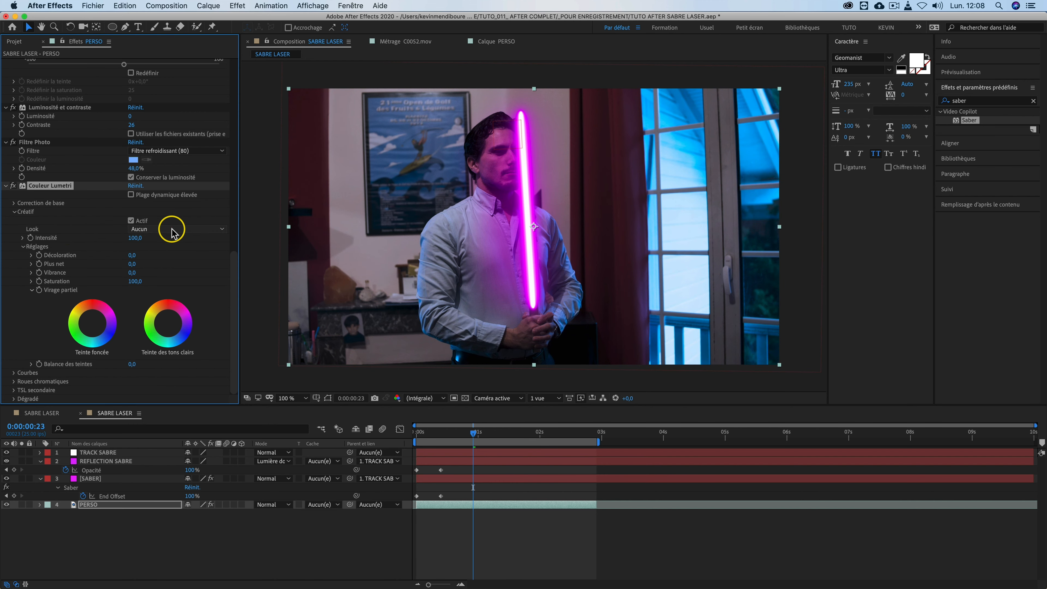
Choose the SL GOLD ORANGE creative look in PERSO's Couleur Lumetri effect and set its intensity to 54.
left_click(171, 230)
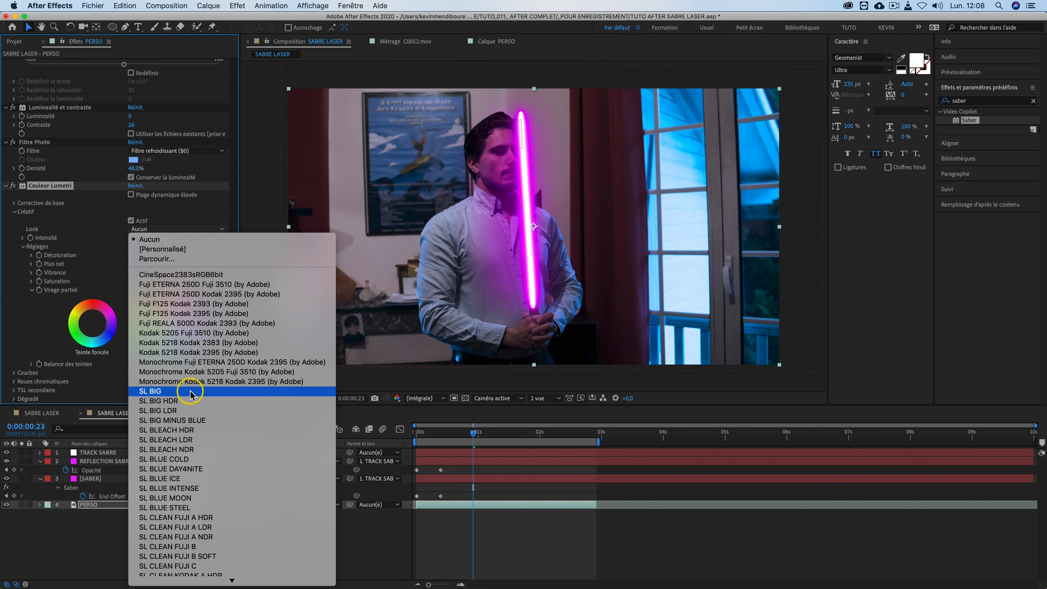
scroll(189, 392, "down", 5)
left_click(169, 404)
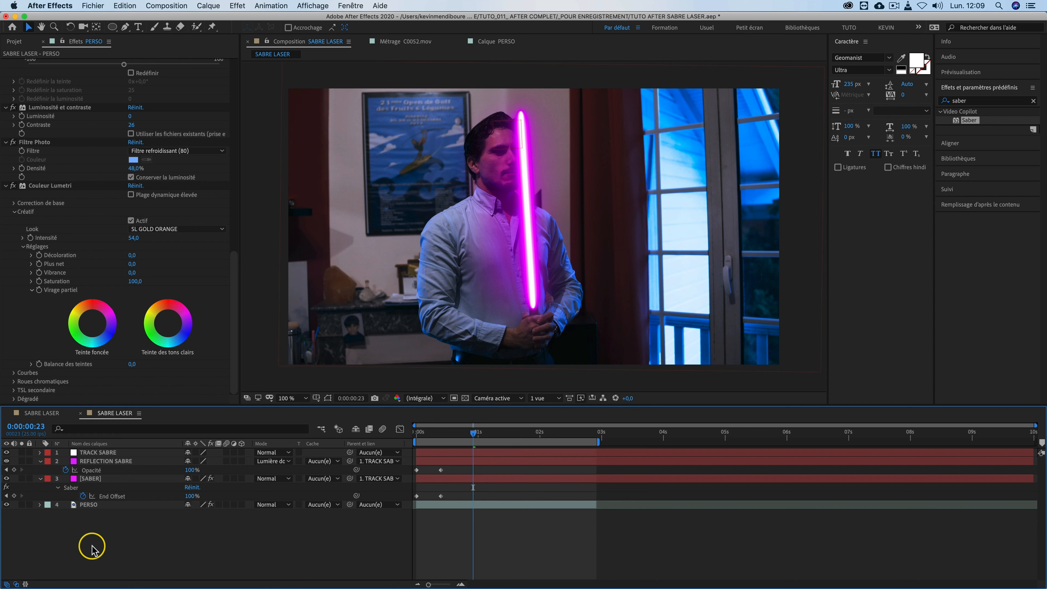
Create an adjustment layer named ETALO above all layers and apply CC Vignette to it.
right_click(91, 544)
mouse_move(151, 476)
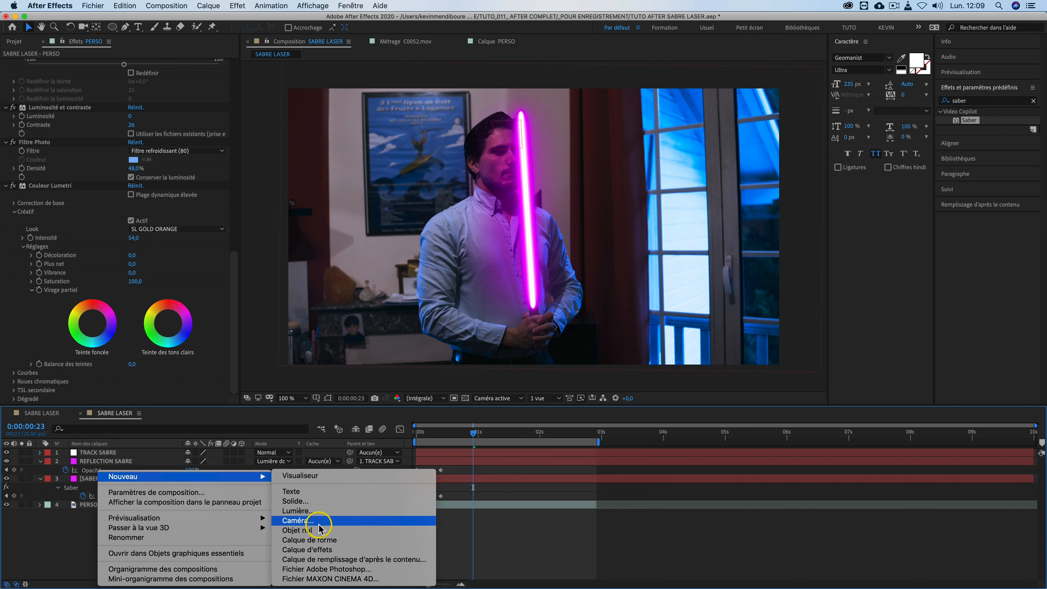
left_click(319, 549)
type("vignet")
type("t")
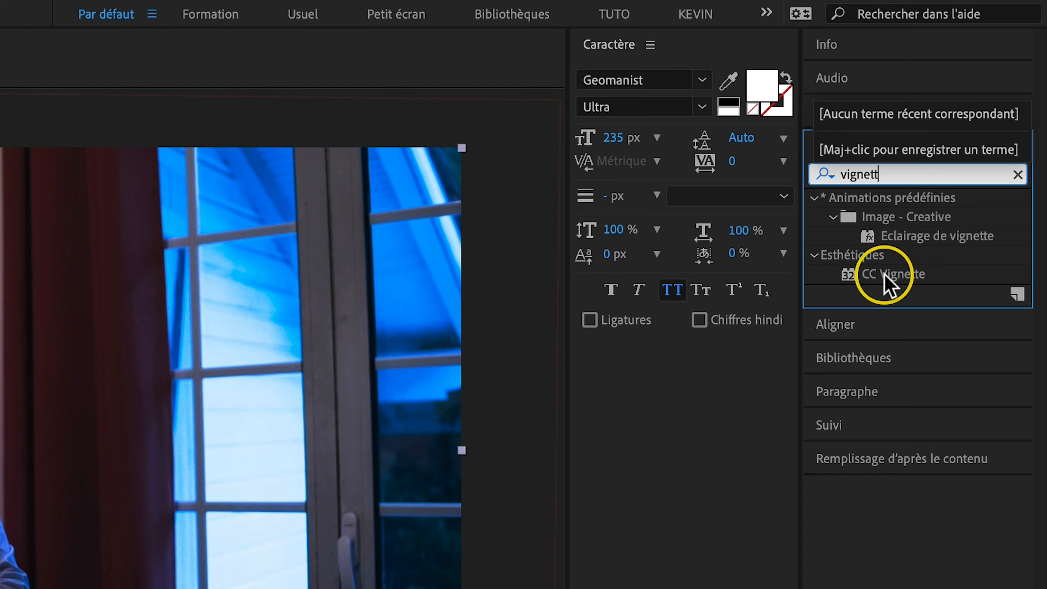
left_click_drag(884, 275, 231, 294)
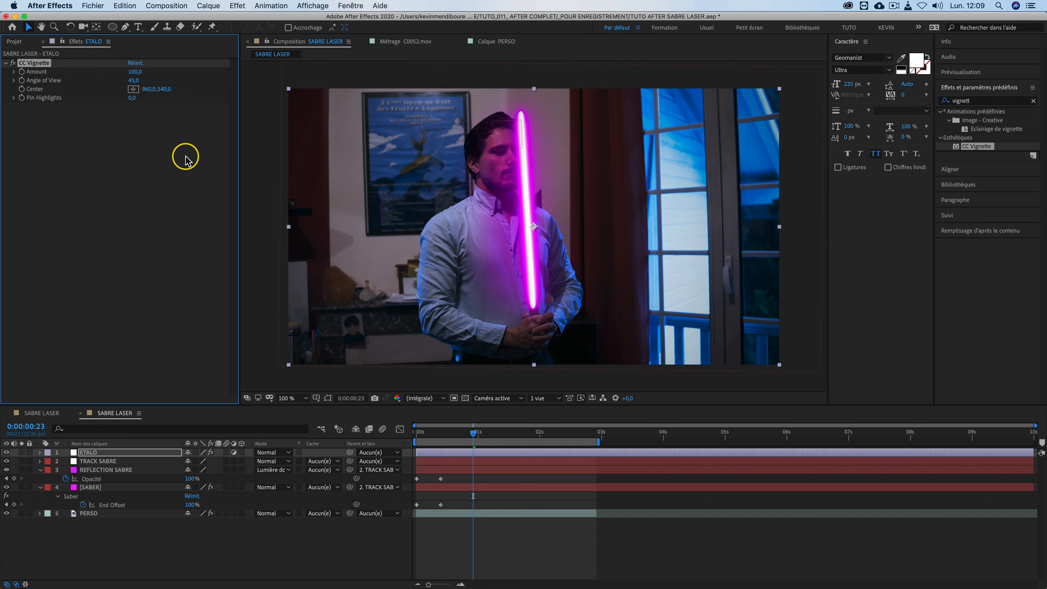